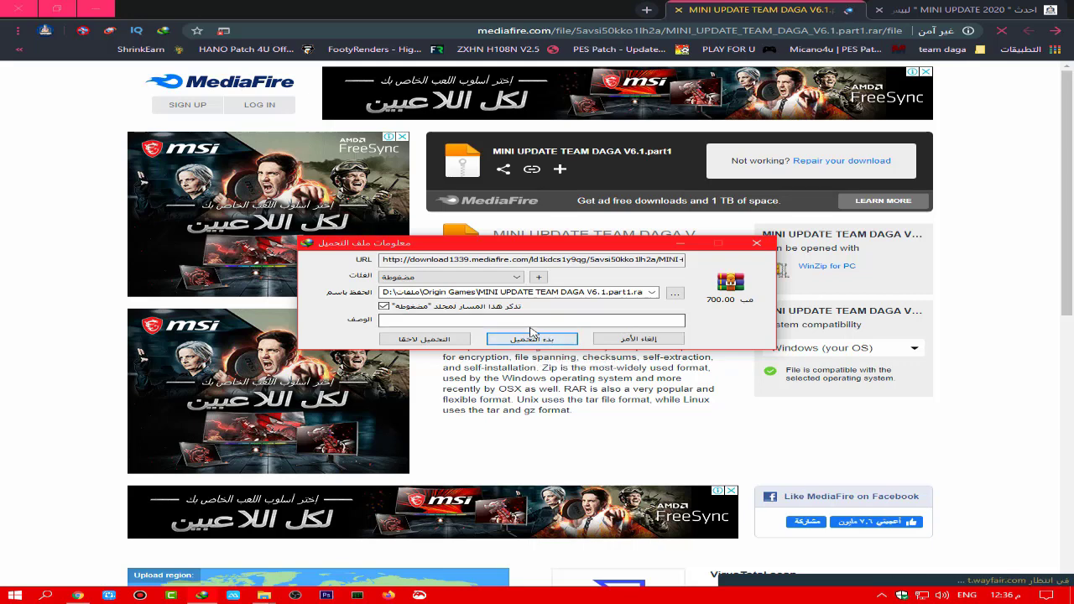
Cancel the MINI UPDATE part 1 download, close its MediaFire page and minimize the browser to return to the pes2017 folder.
left_click(662, 339)
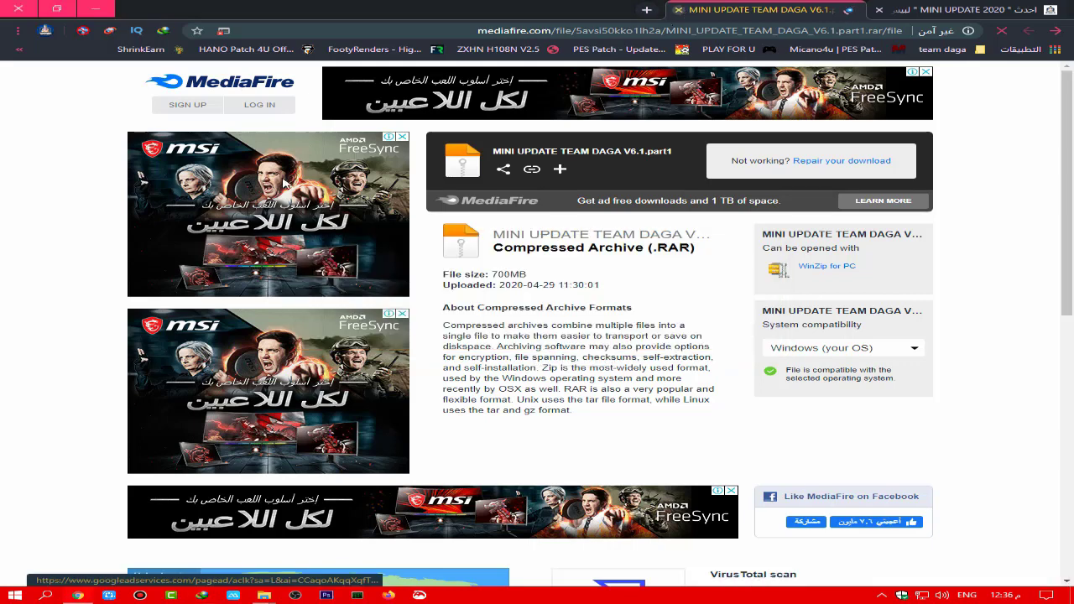
left_click(676, 9)
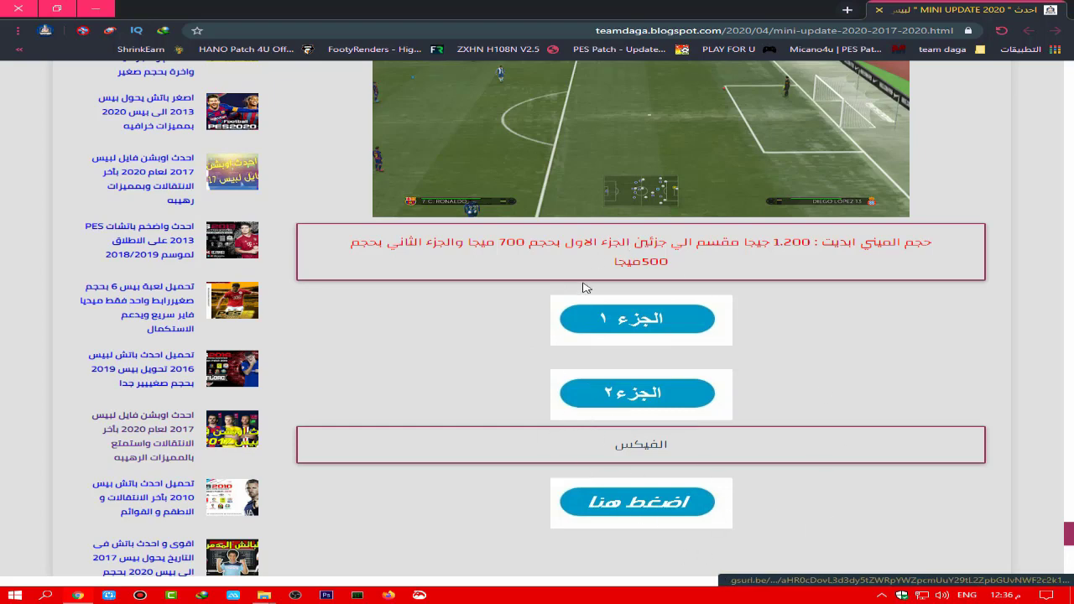
scroll(762, 268, "up", 5)
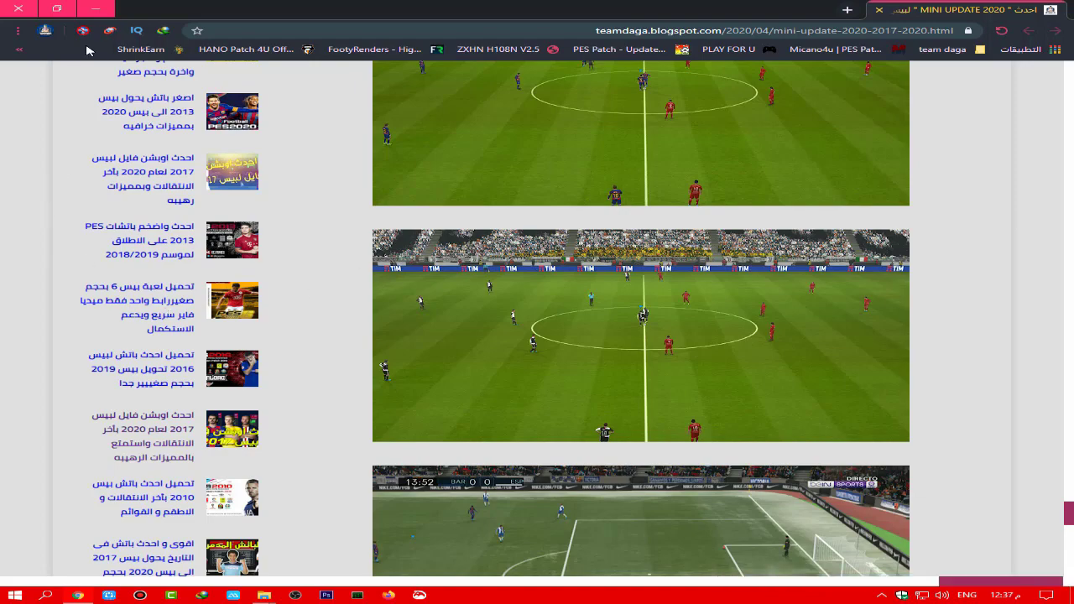
left_click(96, 9)
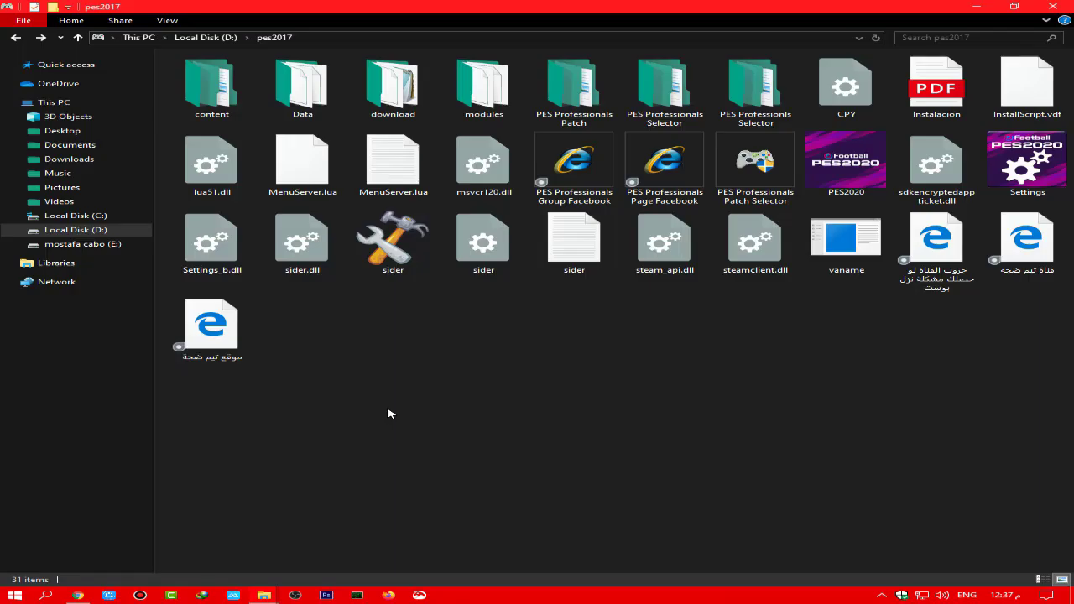
Delete FIX UPDATE.cpk, FIX PITCH.cpk and FIX GRAFIC.cpk from the download folder inside pes2017.
left_click_drag(358, 557, 436, 393)
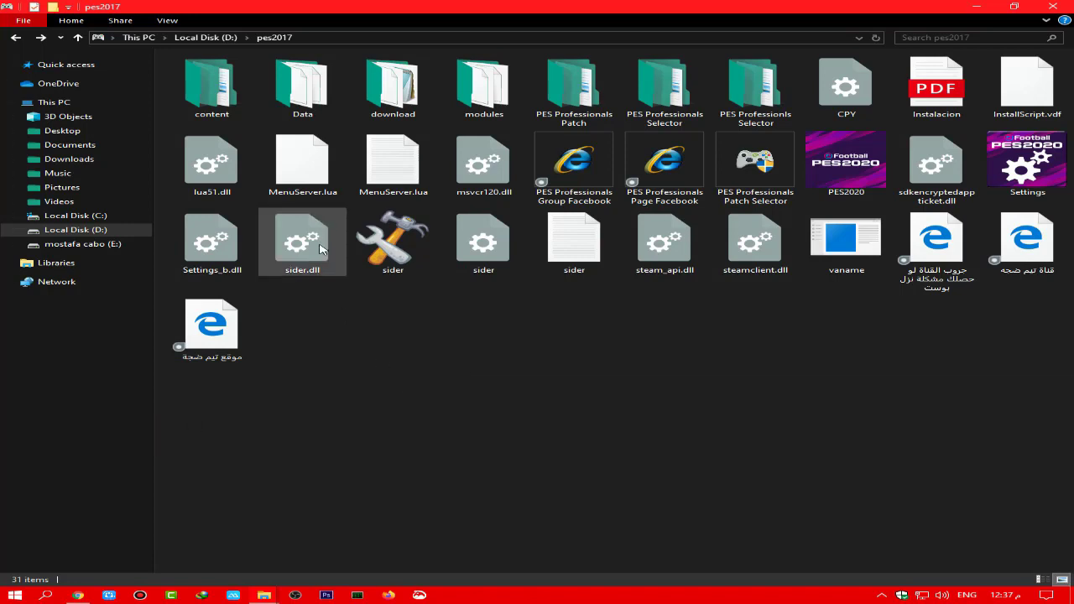
double_click(404, 108)
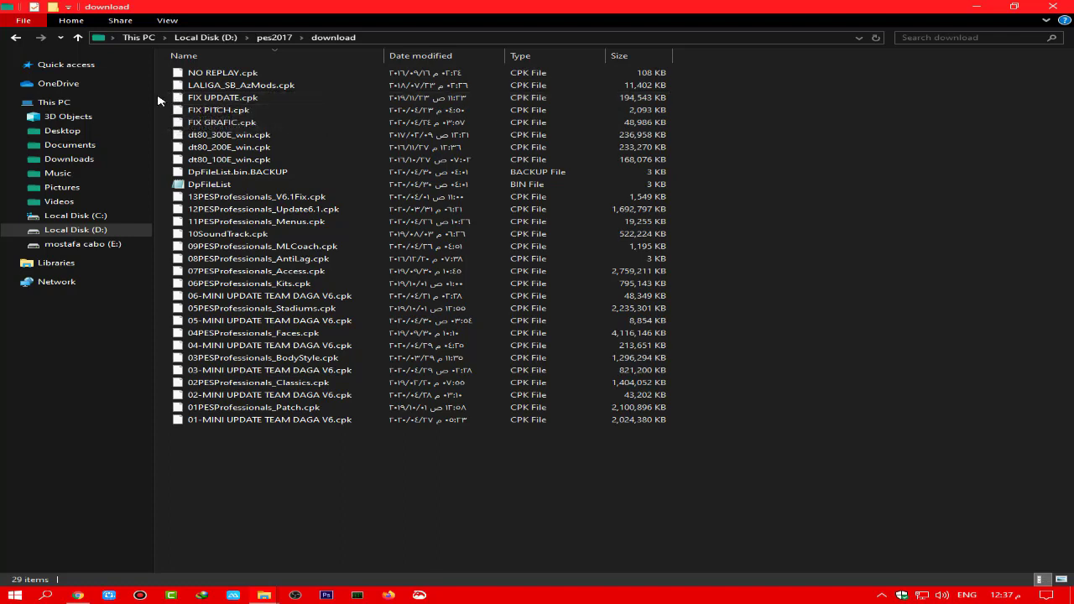
left_click_drag(166, 99, 252, 127)
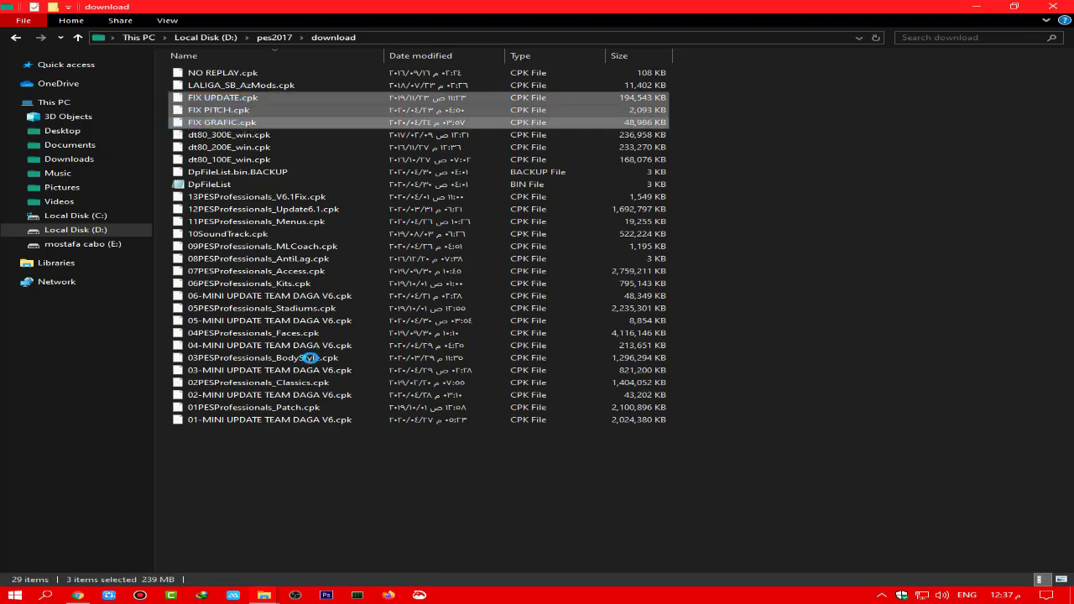
key("Menu")
key("Escape")
key("Delete")
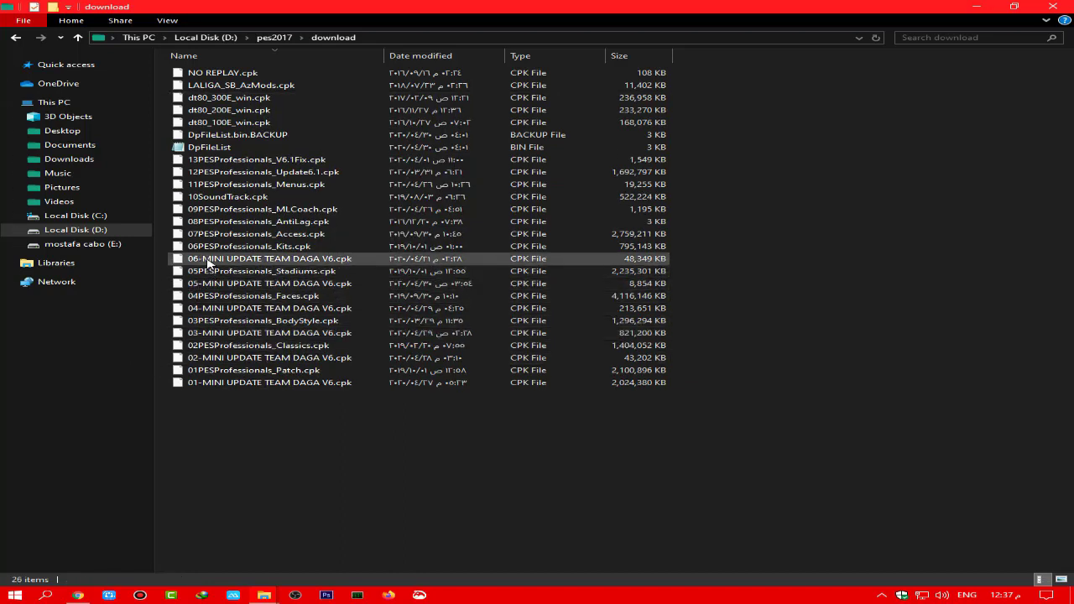
Delete the old 06-MINI UPDATE TEAM DAGA V6.cpk file from the download folder.
left_click(208, 262)
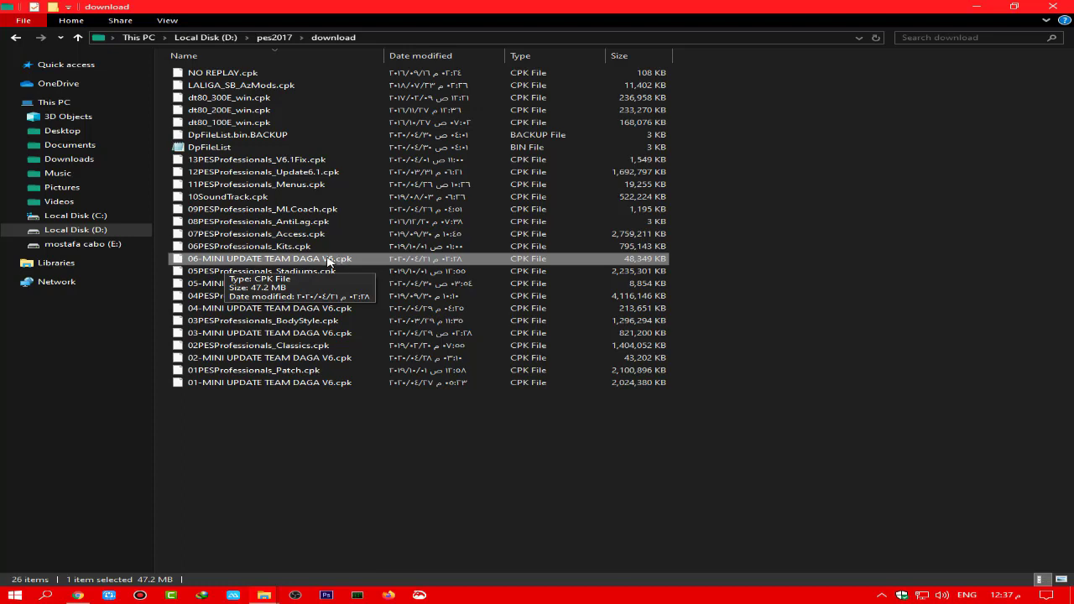
right_click(269, 257)
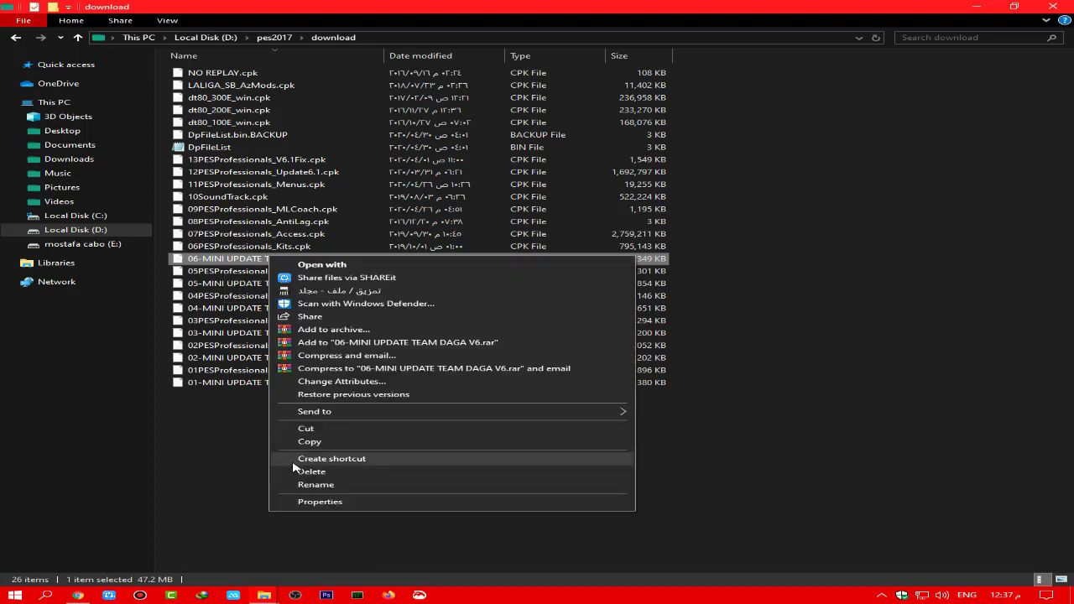
left_click(311, 475)
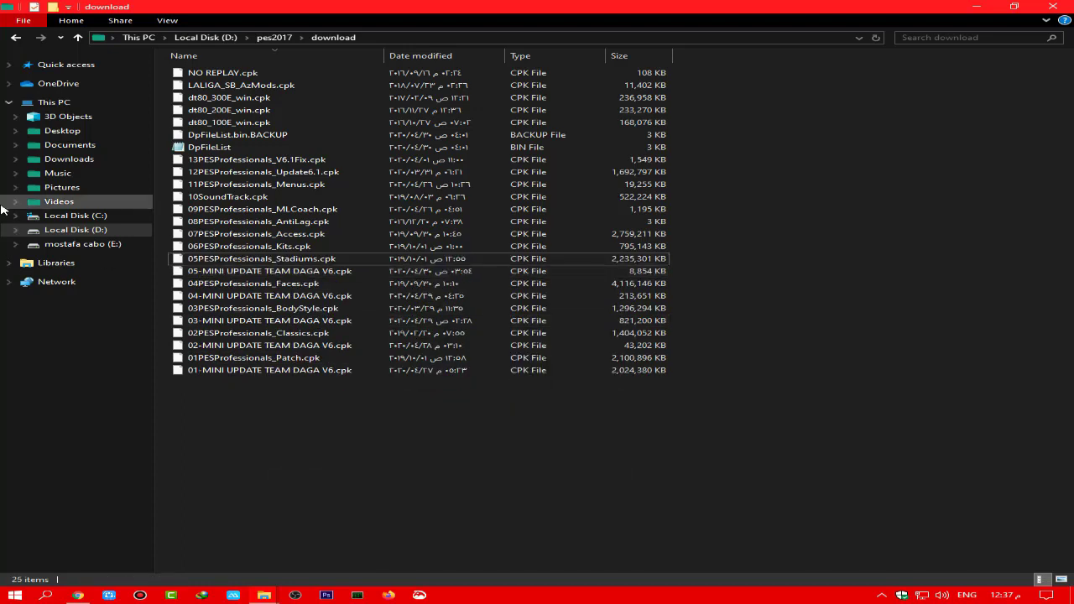
Go back to the pes2017 folder and switch to the GTA SAN ANDRES folder window.
left_click(15, 37)
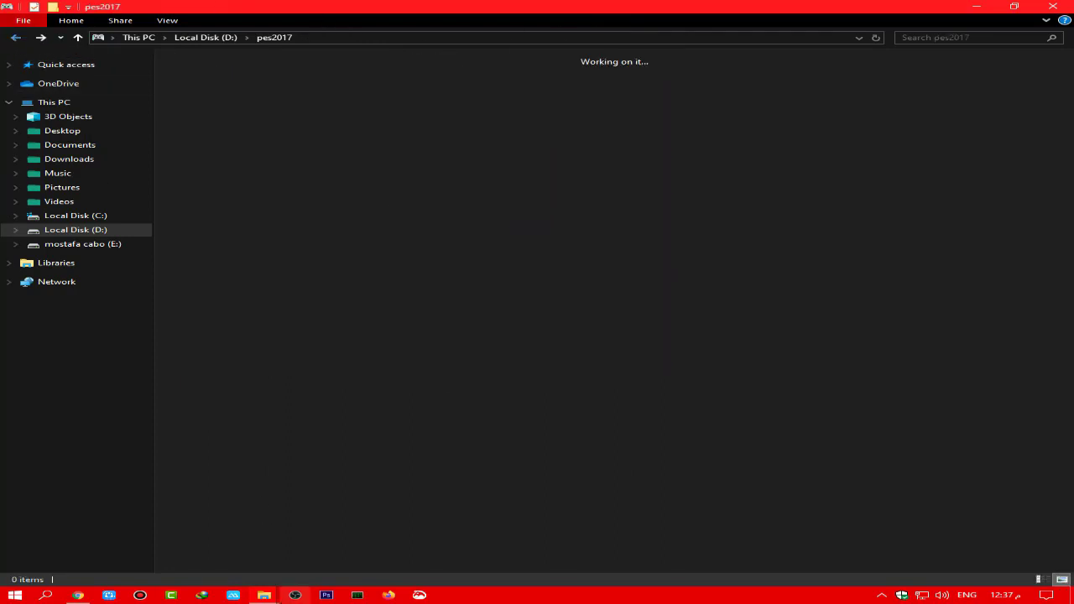
mouse_move(264, 591)
left_click(344, 547)
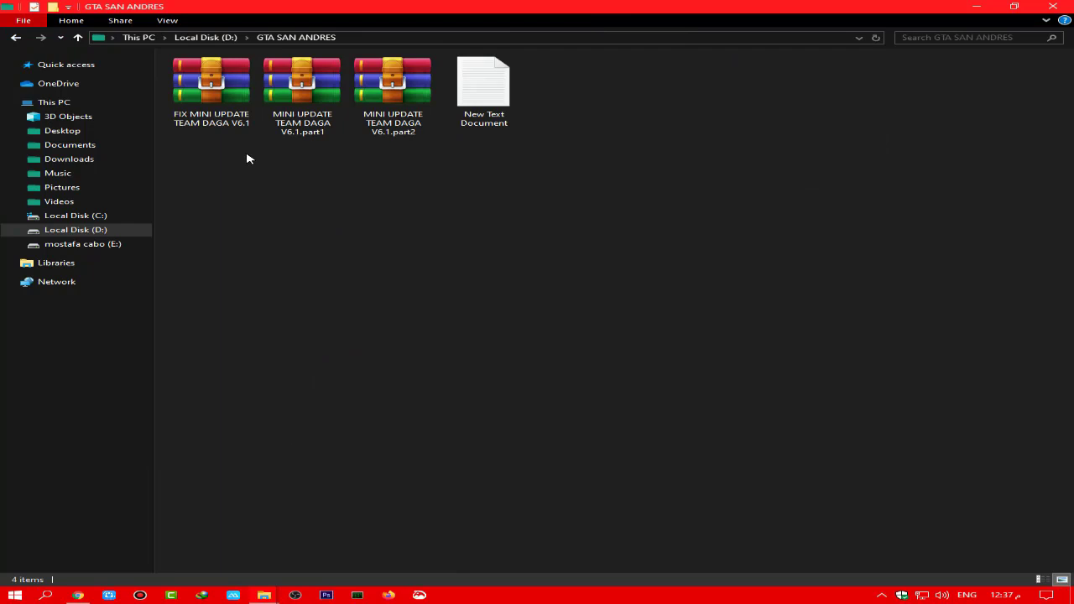
Examine the FIX MINI UPDATE TEAM DAGA V6.1 archive and the two MINI UPDATE TEAM DAGA V6.1 part archives.
left_click_drag(303, 157, 424, 59)
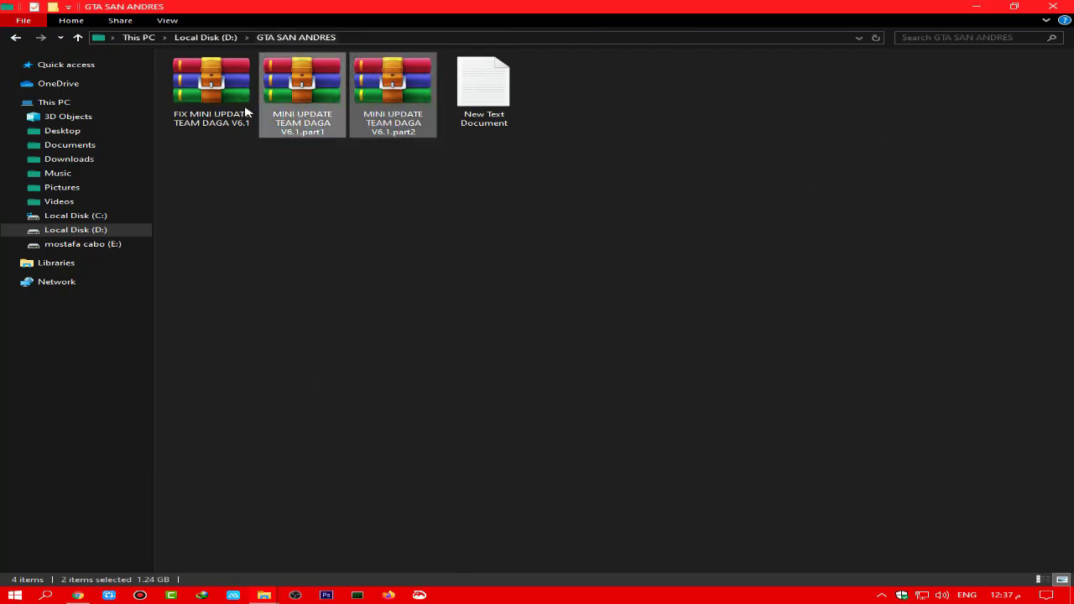
left_click_drag(305, 205, 360, 92)
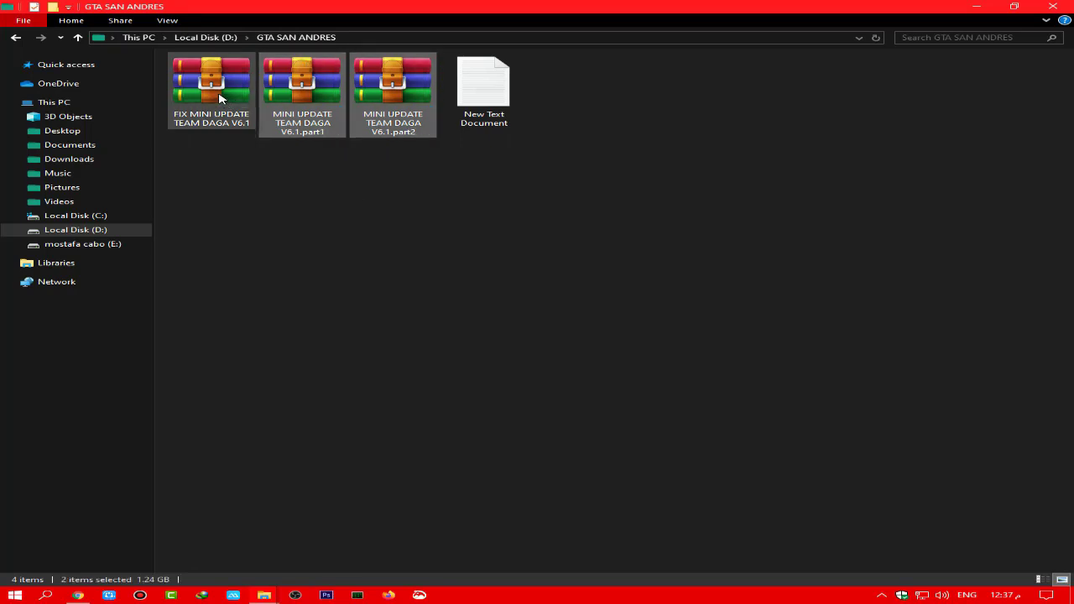
left_click(200, 67)
left_click(171, 139)
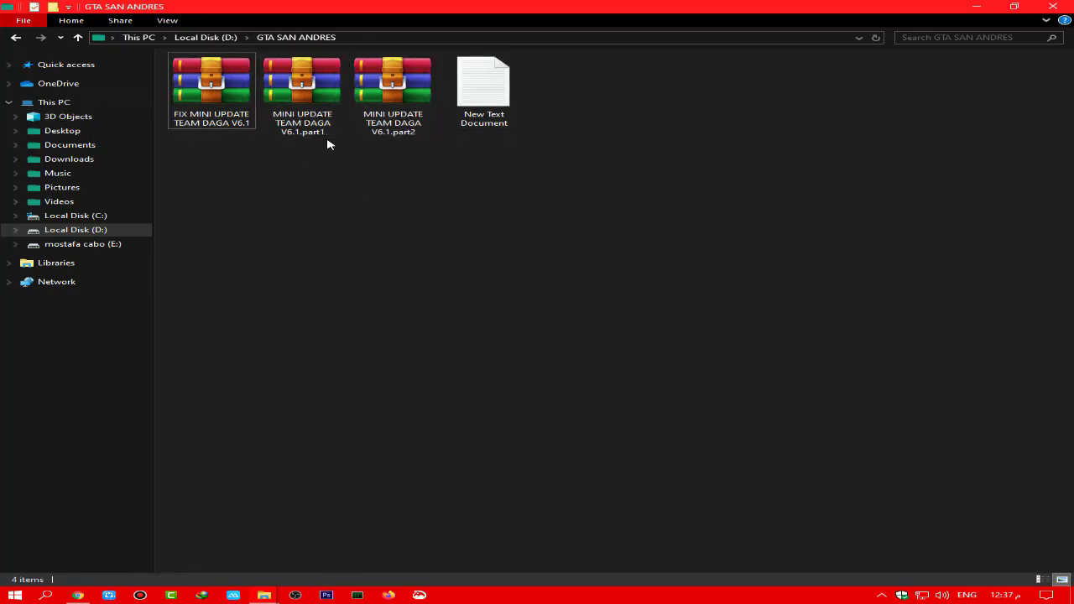
left_click_drag(327, 148, 503, 105)
left_click_drag(369, 158, 256, 81)
left_click(225, 114)
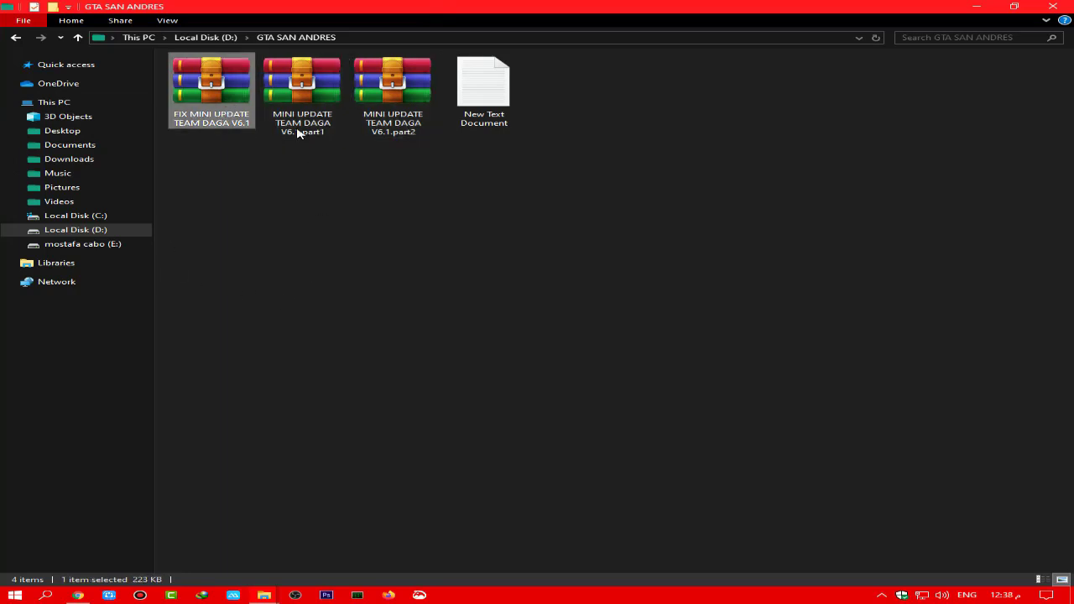
mouse_move(285, 134)
left_mouse_down()
mouse_move(378, 109)
mouse_move(283, 131)
left_mouse_up()
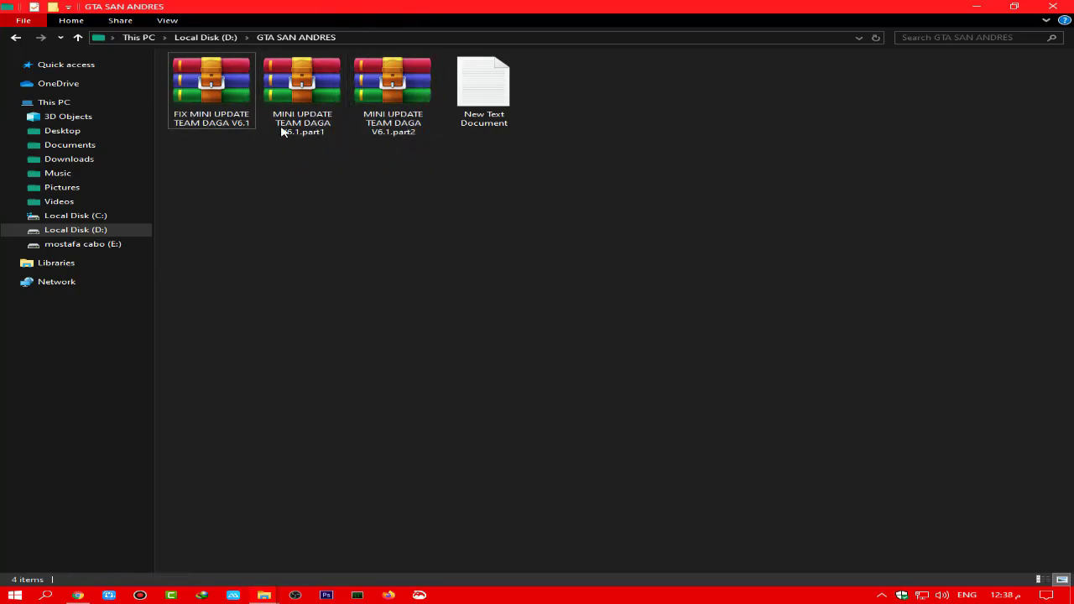
left_click(283, 126)
left_click(297, 110)
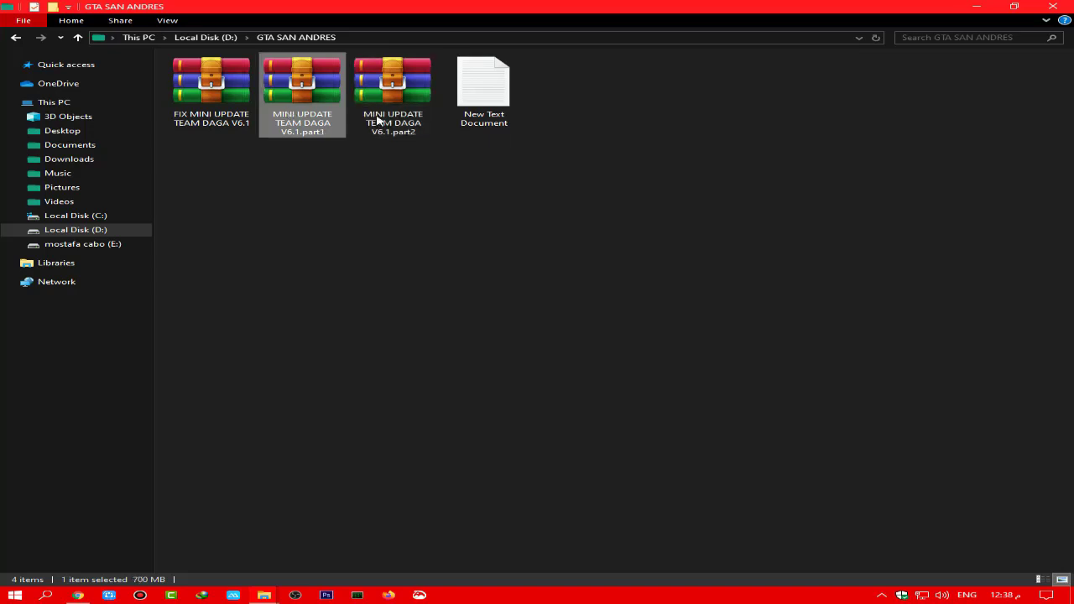
Start extracting MINI UPDATE TEAM DAGA V6.1.part2 into the current folder.
left_click(403, 123)
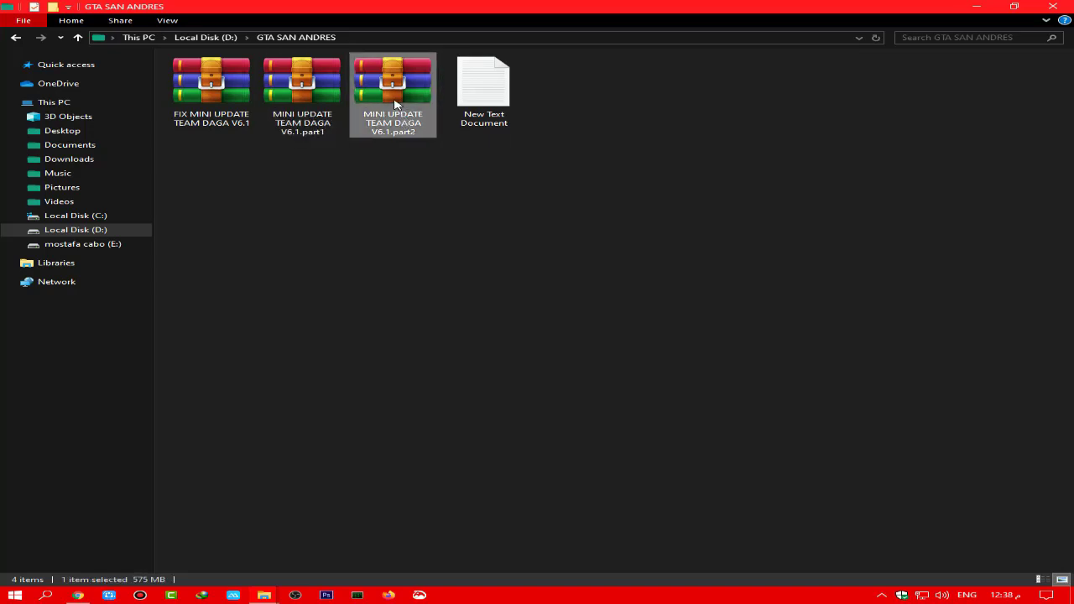
right_click(395, 103)
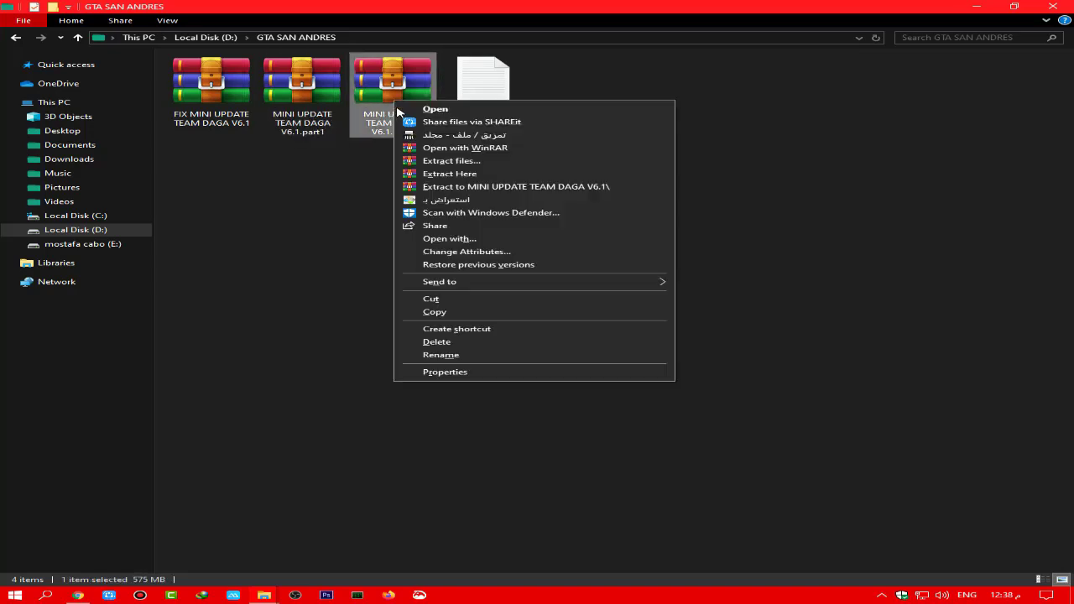
left_click(459, 175)
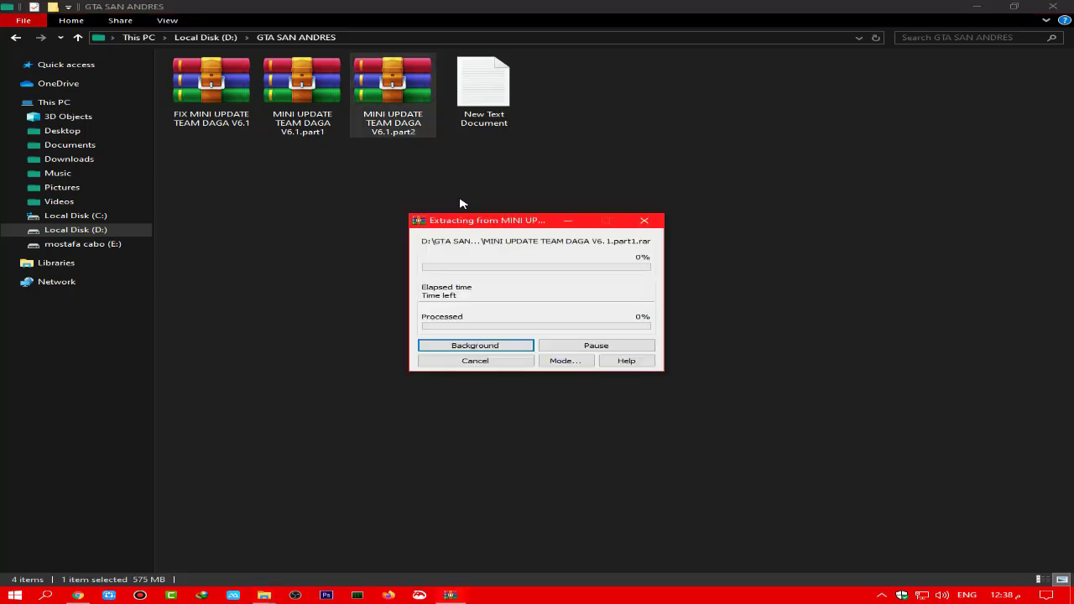
left_click_drag(502, 185, 504, 192)
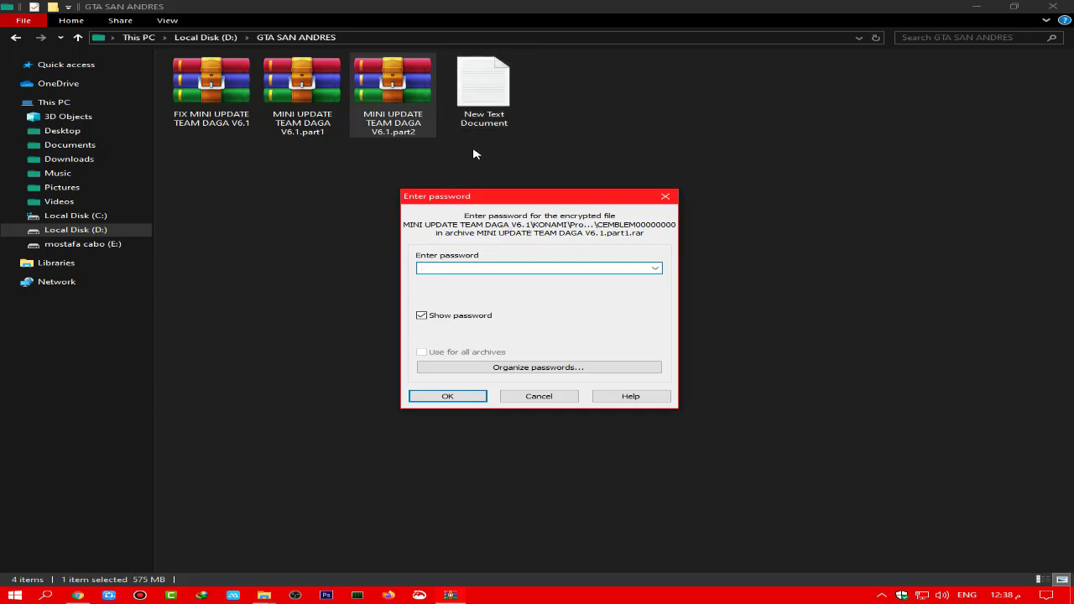
Copy the archive password from the New Text Document file and close the file.
left_click(482, 117)
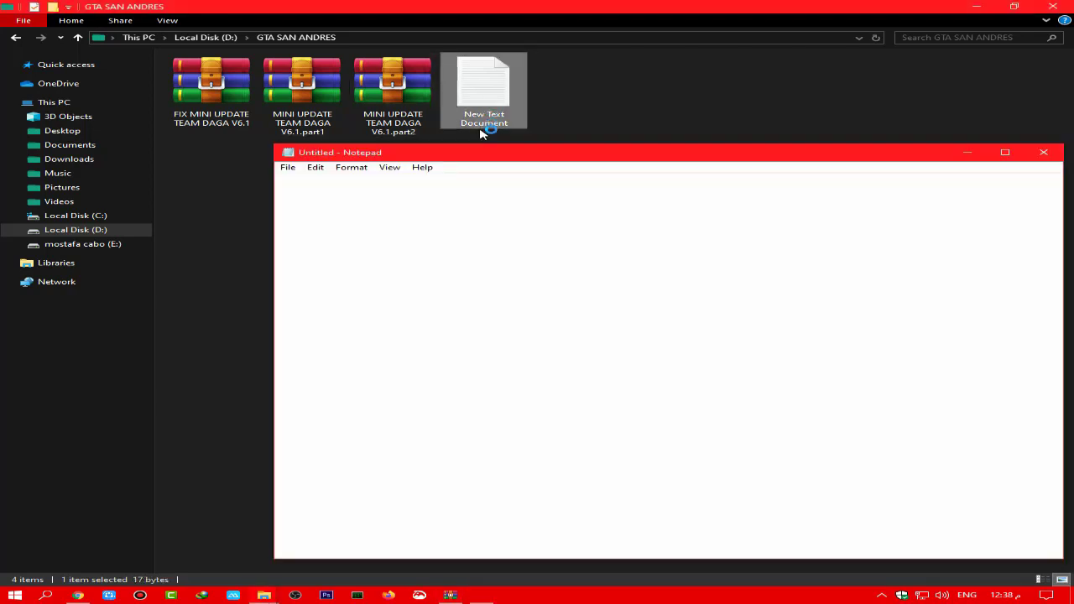
left_click(343, 188)
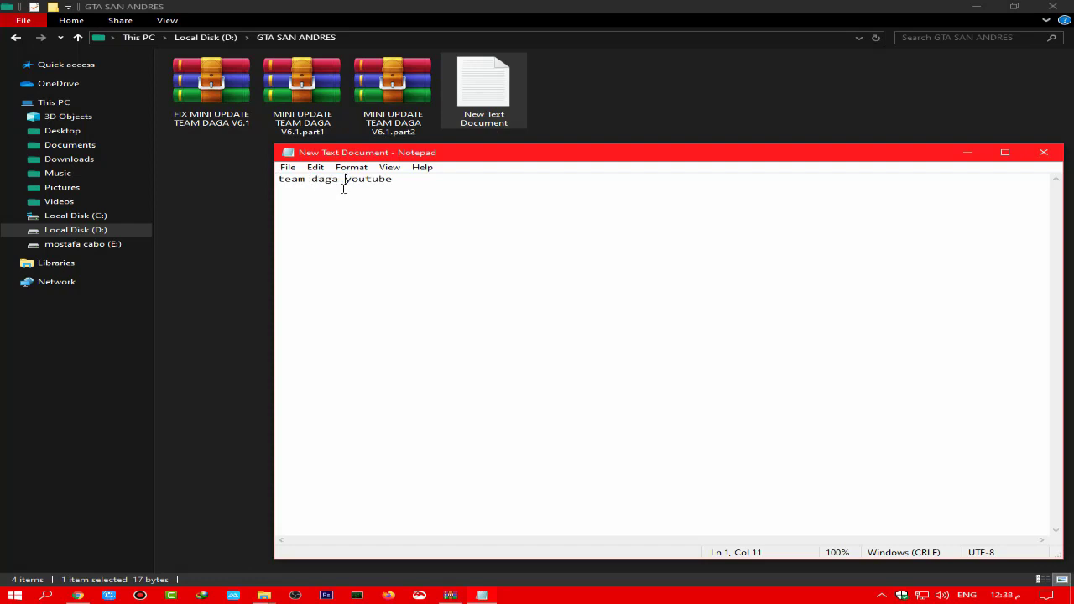
left_click_drag(392, 179, 271, 182)
right_click(307, 183)
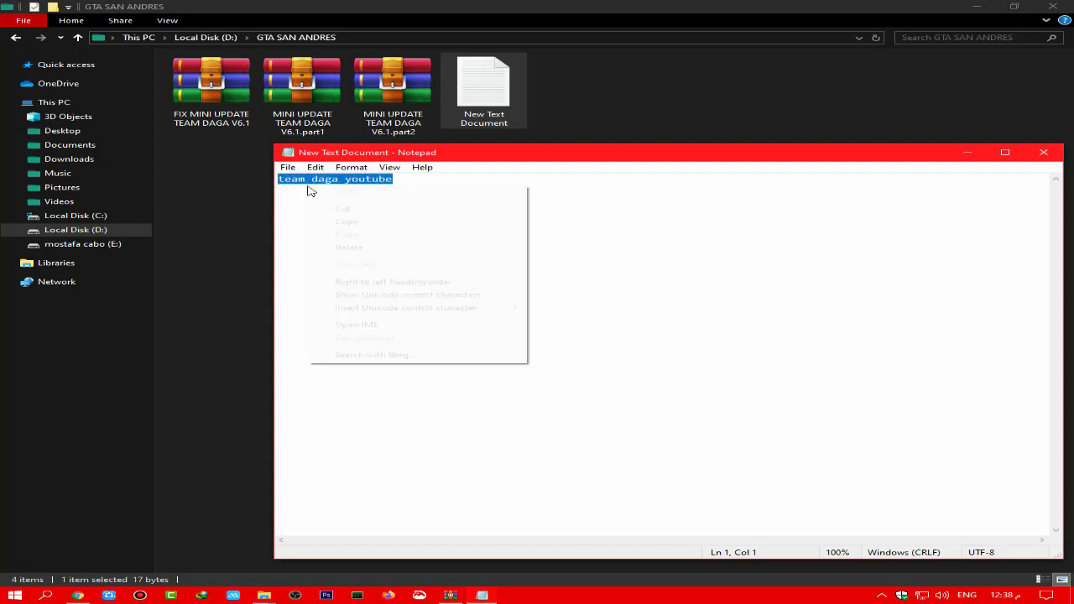
left_click(346, 222)
left_click(1043, 153)
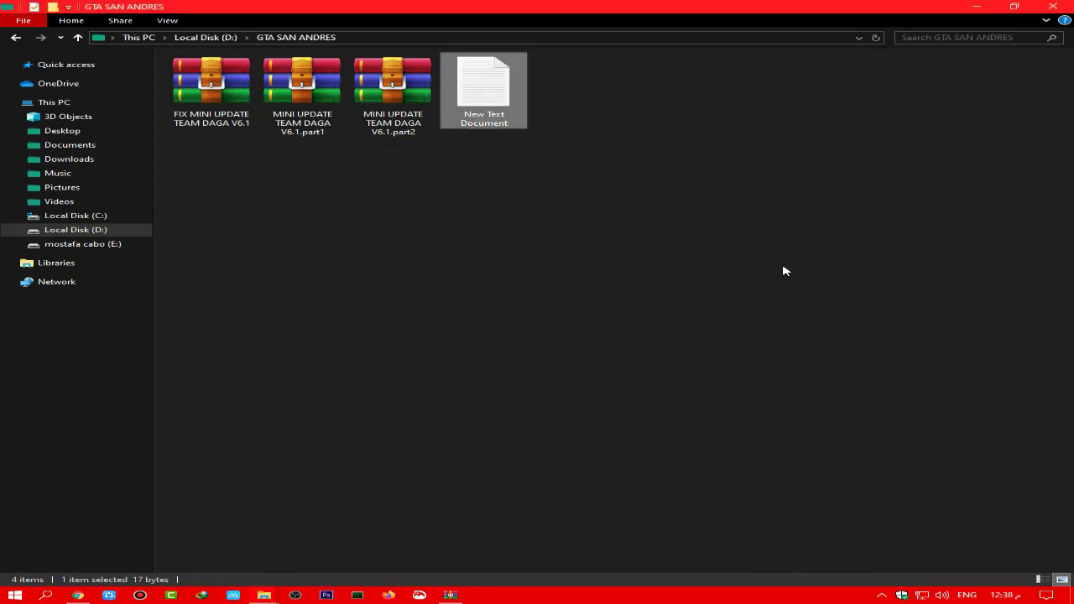
Paste the archive password into the extraction password prompt and confirm it to continue extracting.
left_click(451, 595)
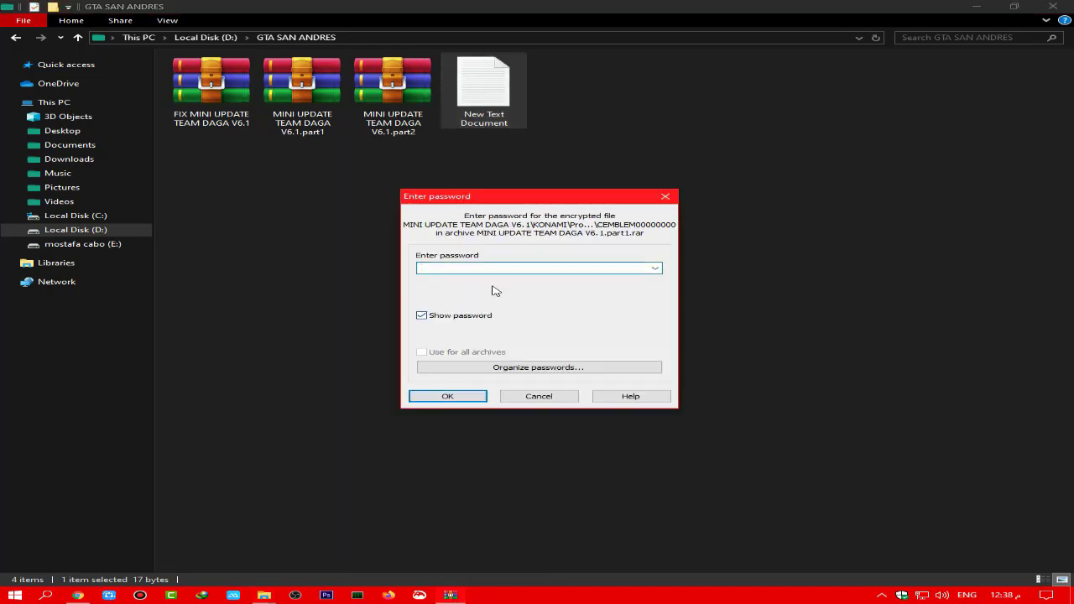
right_click(475, 268)
left_click(498, 319)
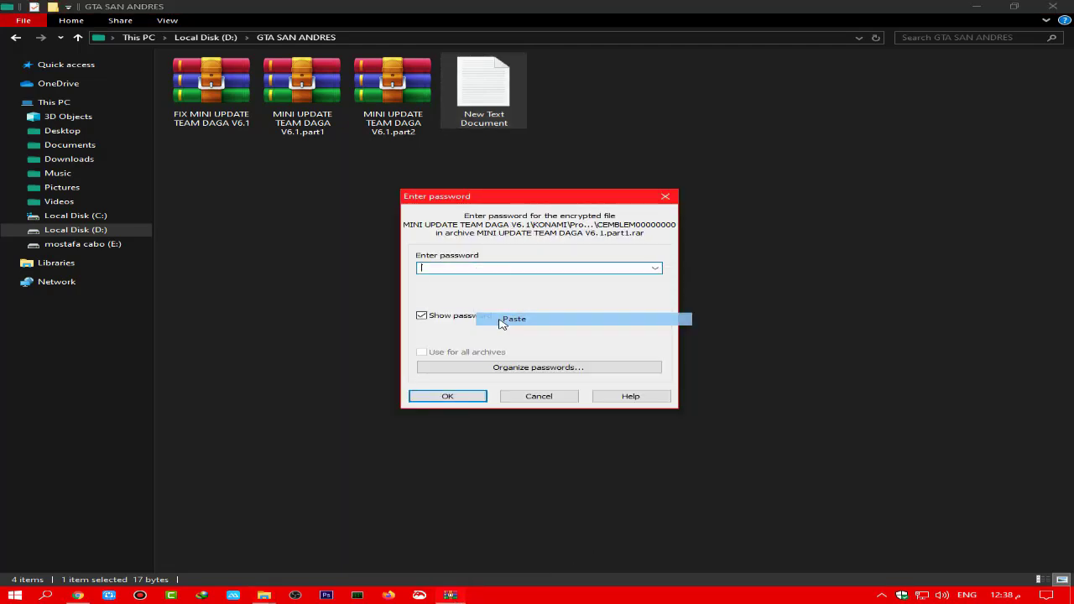
left_click_drag(426, 267, 549, 268)
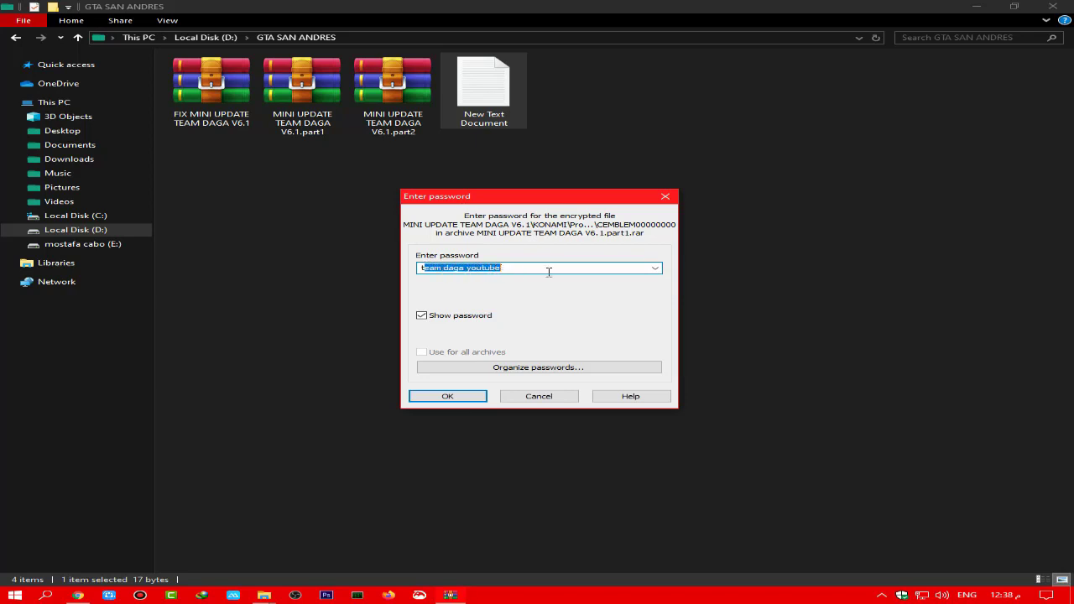
left_click(549, 269)
left_click(373, 275)
left_click(452, 392)
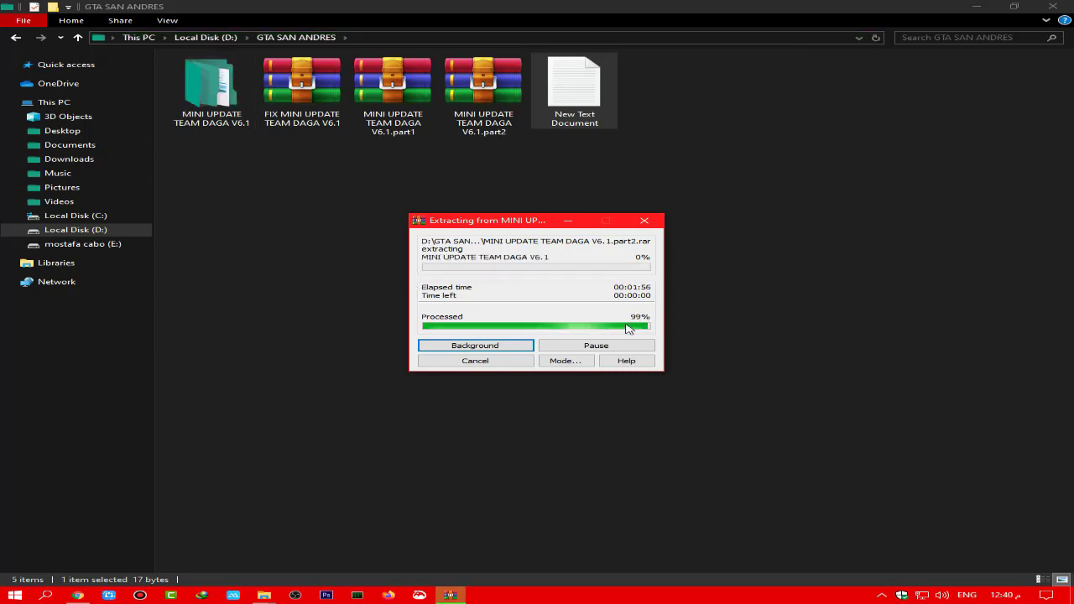
Copy the KONAMI folder from the extracted MINI UPDATE TEAM DAGA V6.1 folder.
left_click(220, 123)
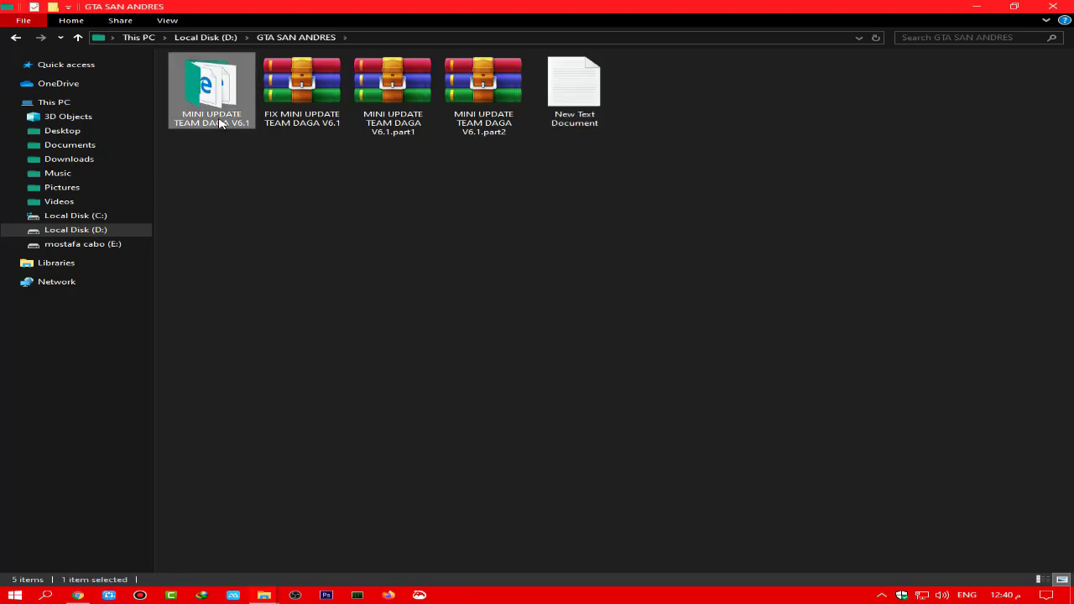
double_click(210, 76)
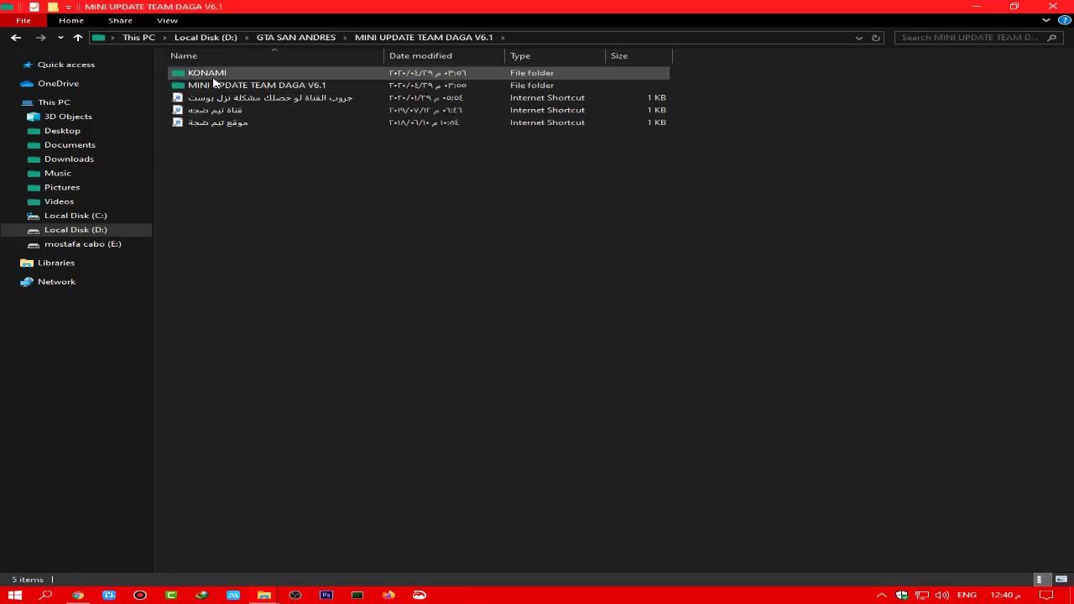
left_click(214, 77)
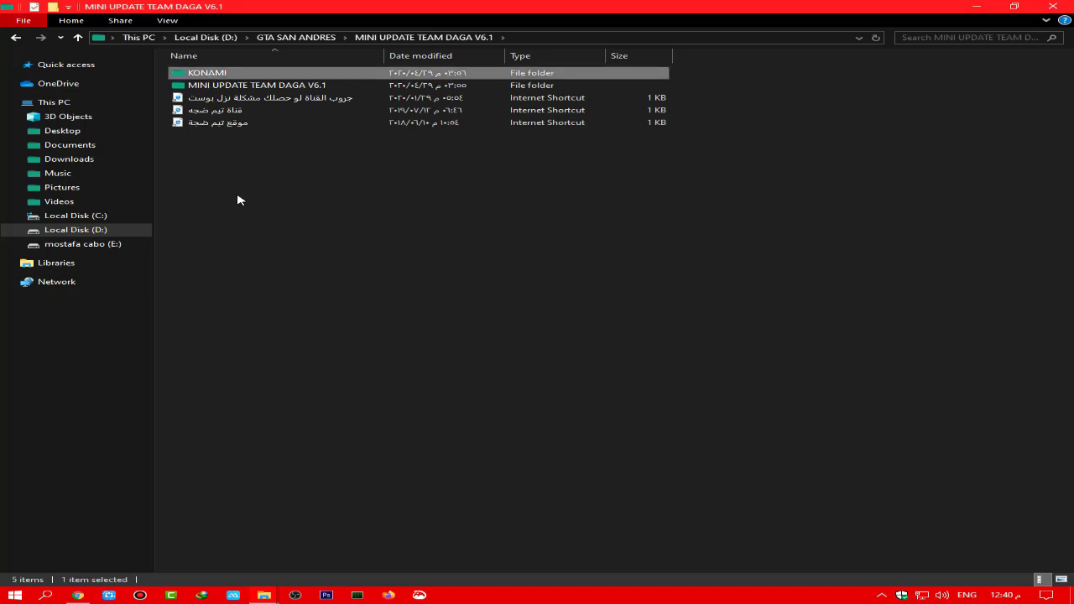
right_click(211, 75)
left_click(270, 411)
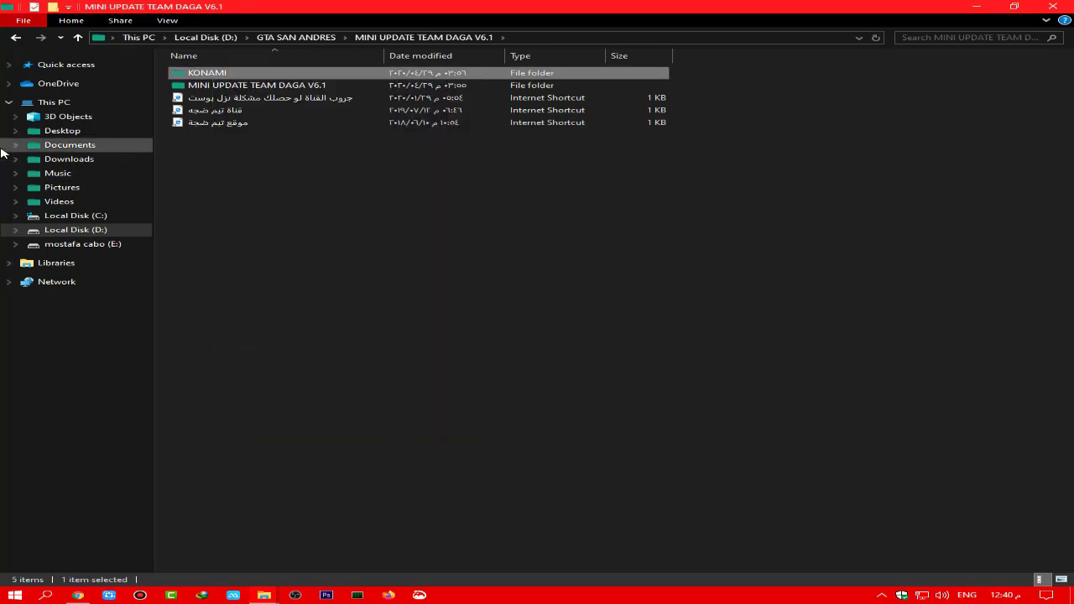
Paste the KONAMI folder into Documents and replace the existing files.
left_click(46, 148)
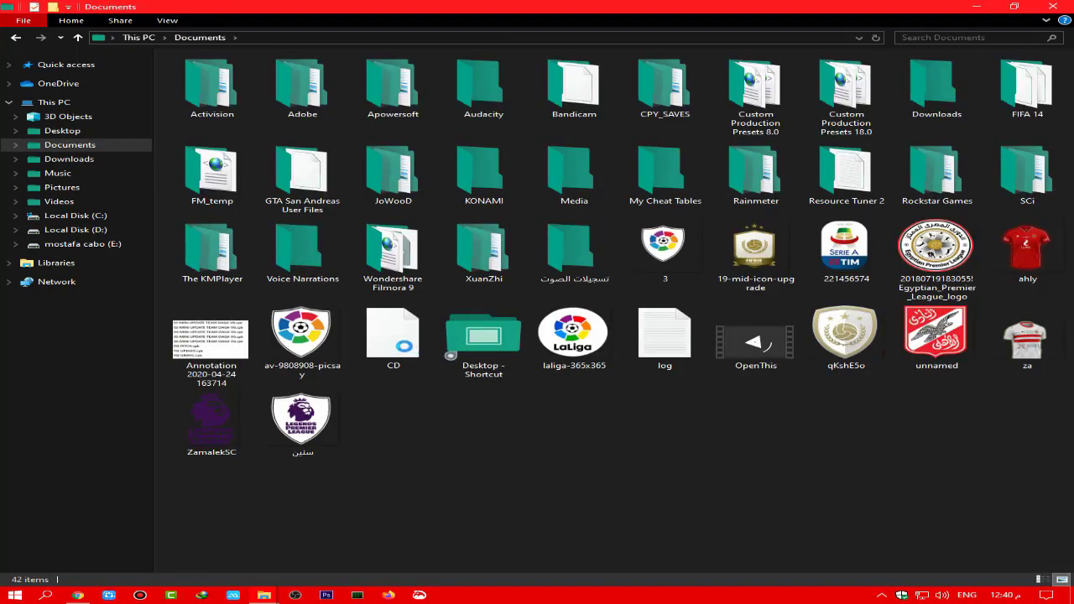
right_click(347, 278)
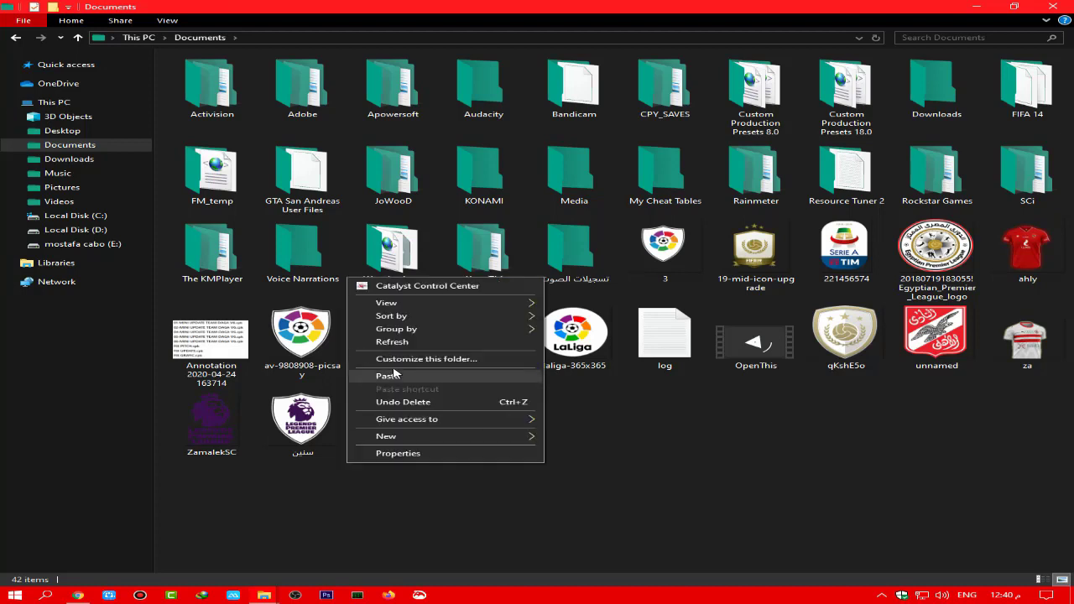
left_click(393, 377)
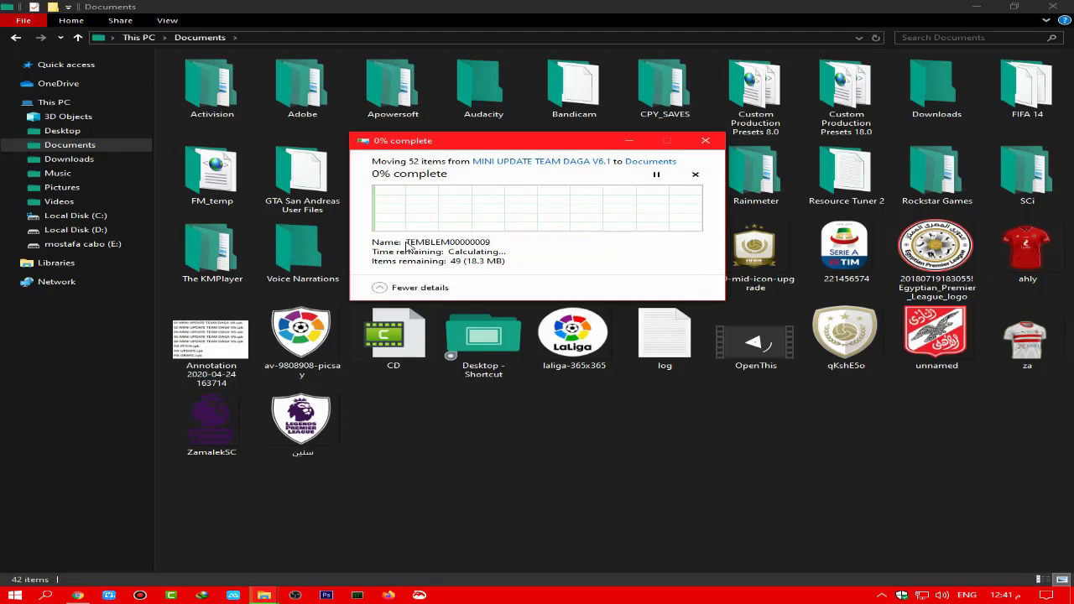
left_click(453, 204)
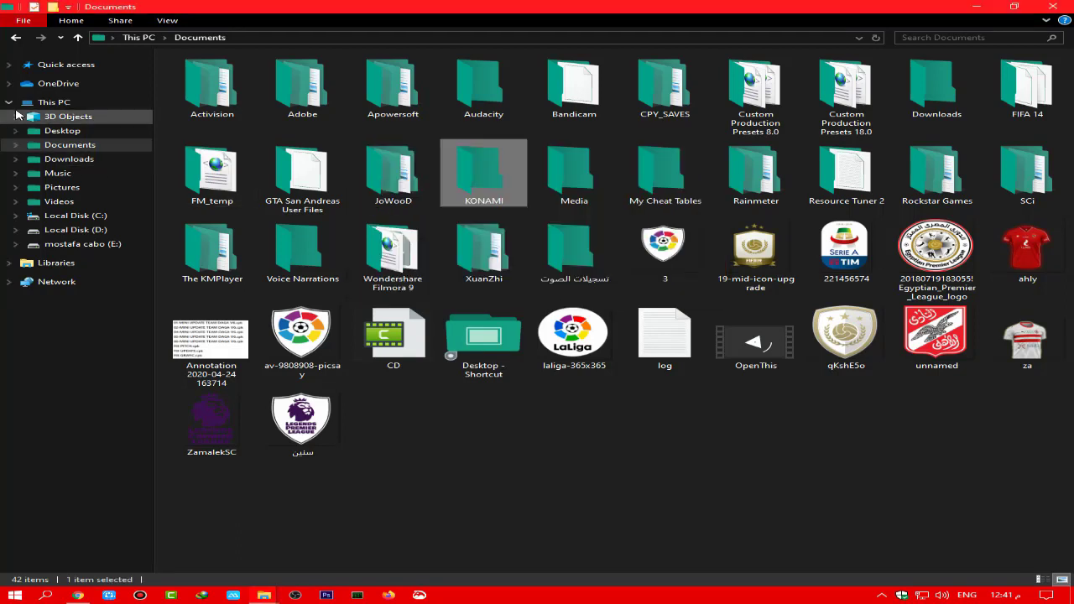
Cut all the files and folders inside the inner MINI UPDATE TEAM DAGA V6.1 folder.
left_click(16, 38)
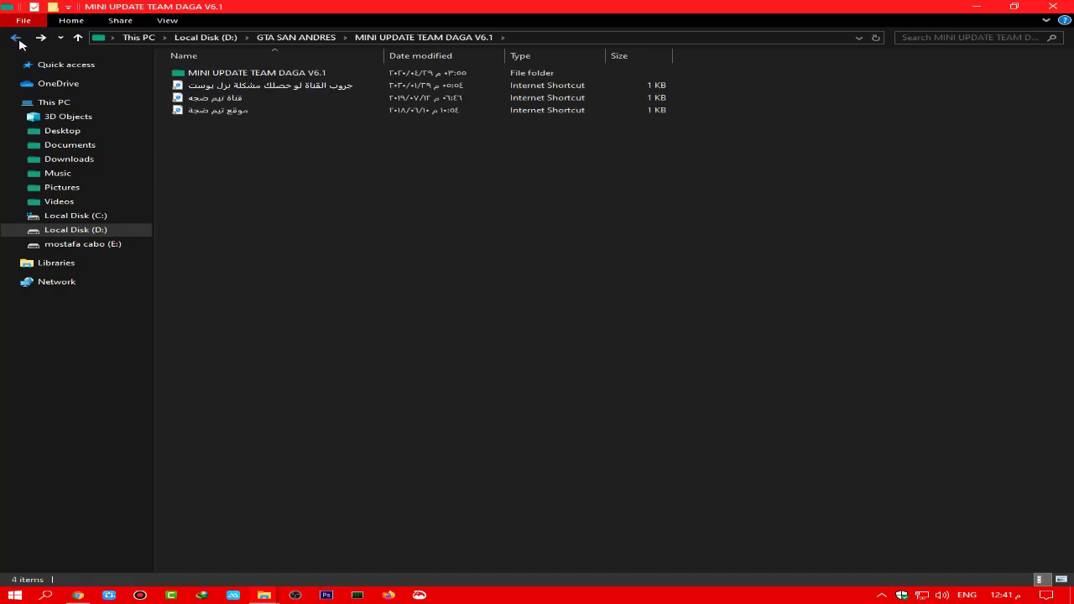
left_click(228, 77)
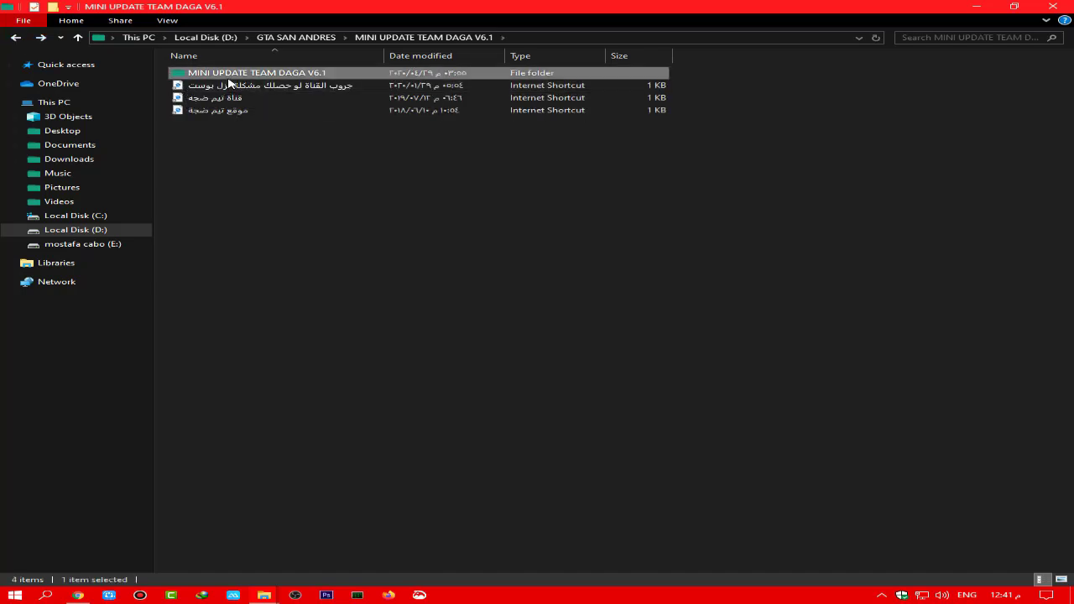
double_click(292, 77)
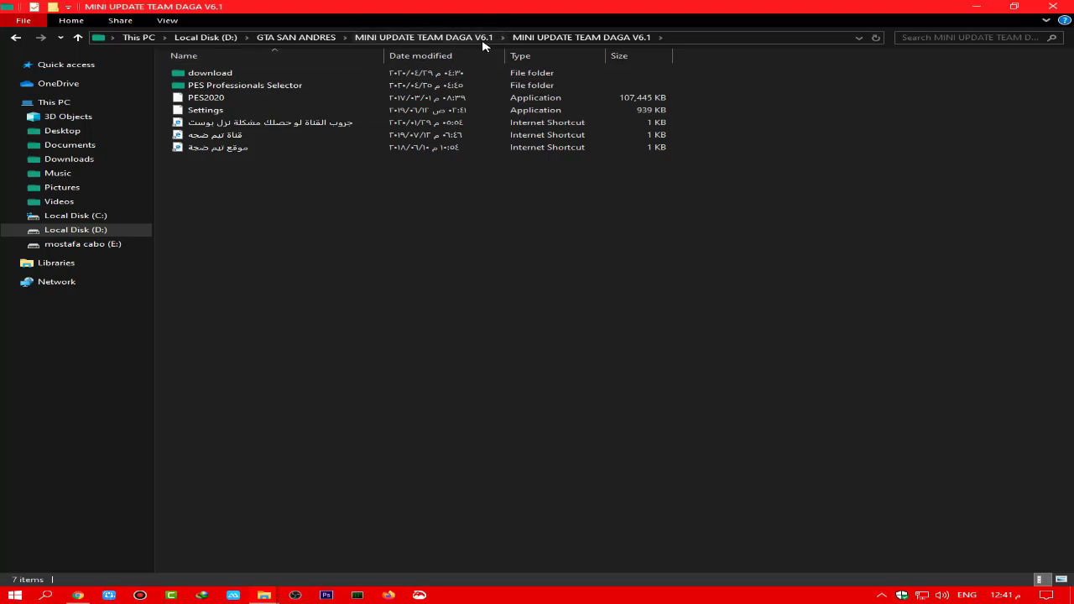
left_click_drag(303, 167, 208, 4)
mouse_move(217, 77)
left_mouse_down()
mouse_move(175, 97)
mouse_move(228, 100)
mouse_move(228, 115)
mouse_move(219, 73)
left_mouse_up()
right_click(229, 122)
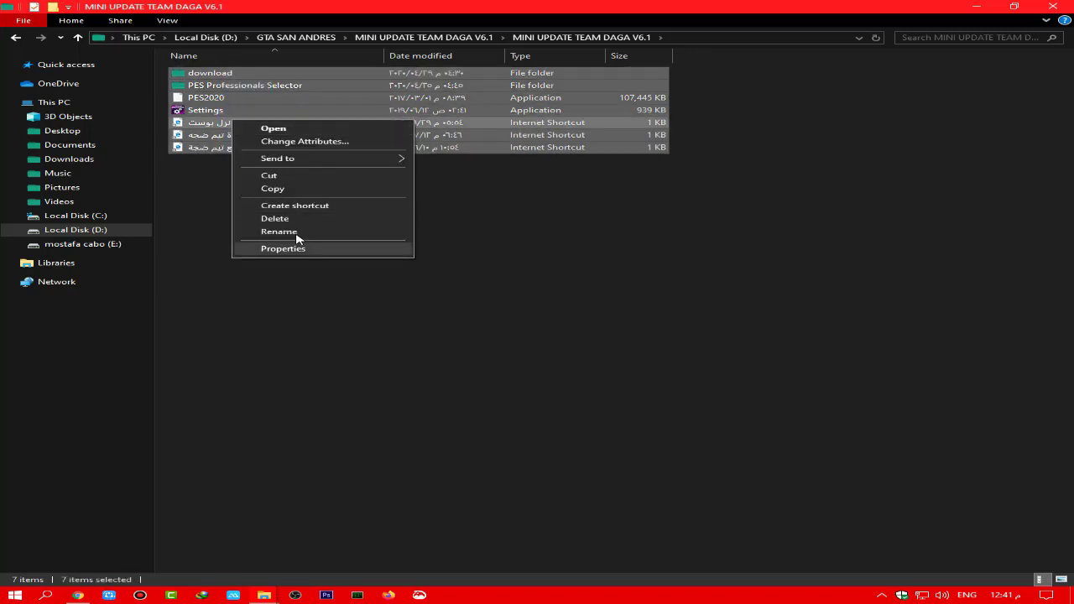
left_click(336, 177)
Paste the cut update files into the pes2017 game folder and replace the existing files.
mouse_move(264, 594)
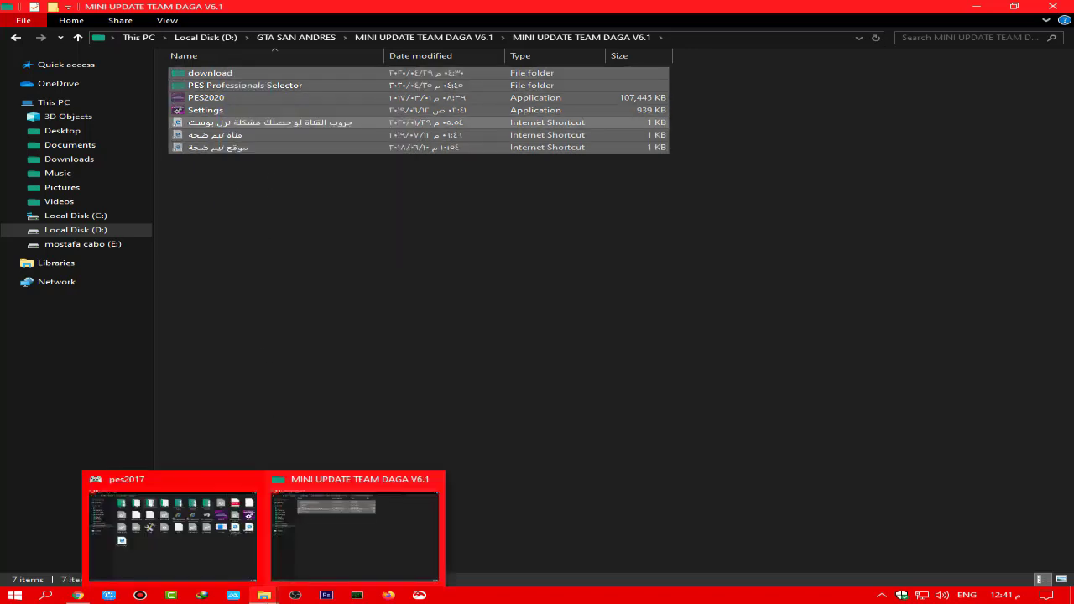
left_click(218, 564)
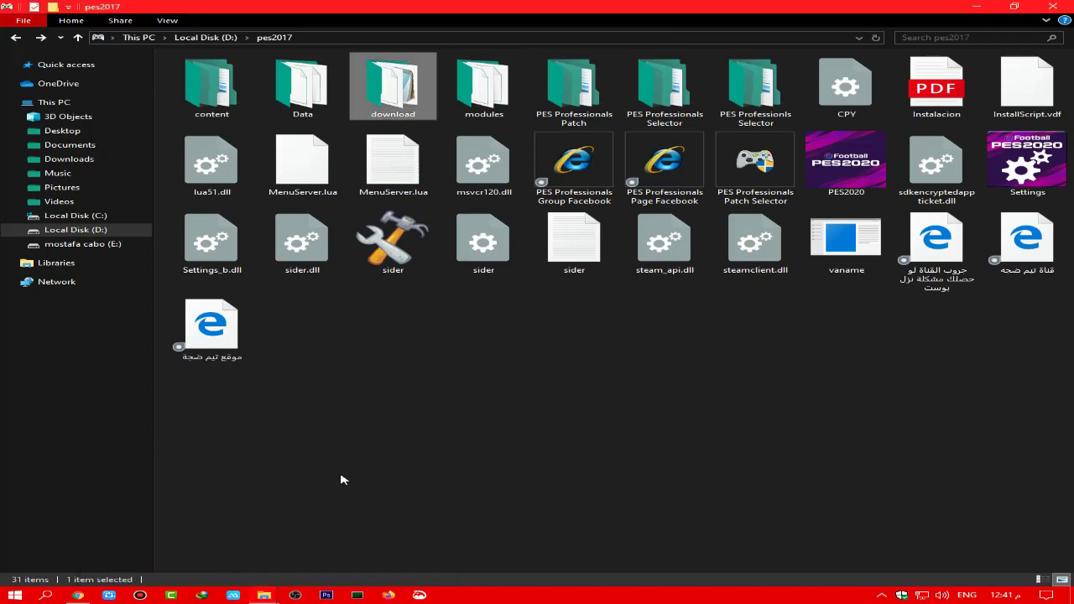
left_click(506, 377)
right_click(469, 335)
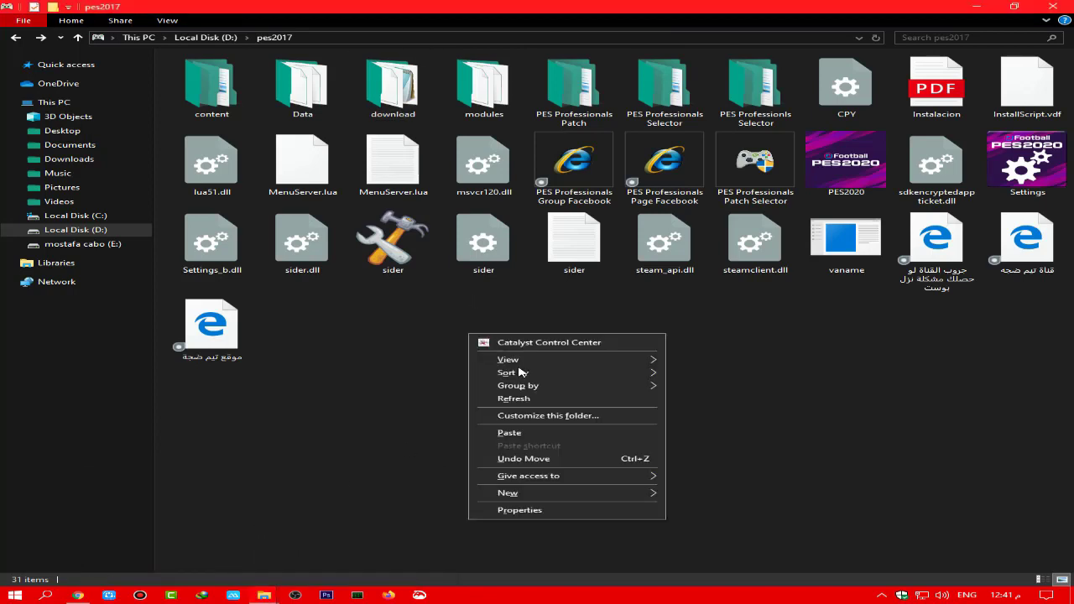
left_click(532, 433)
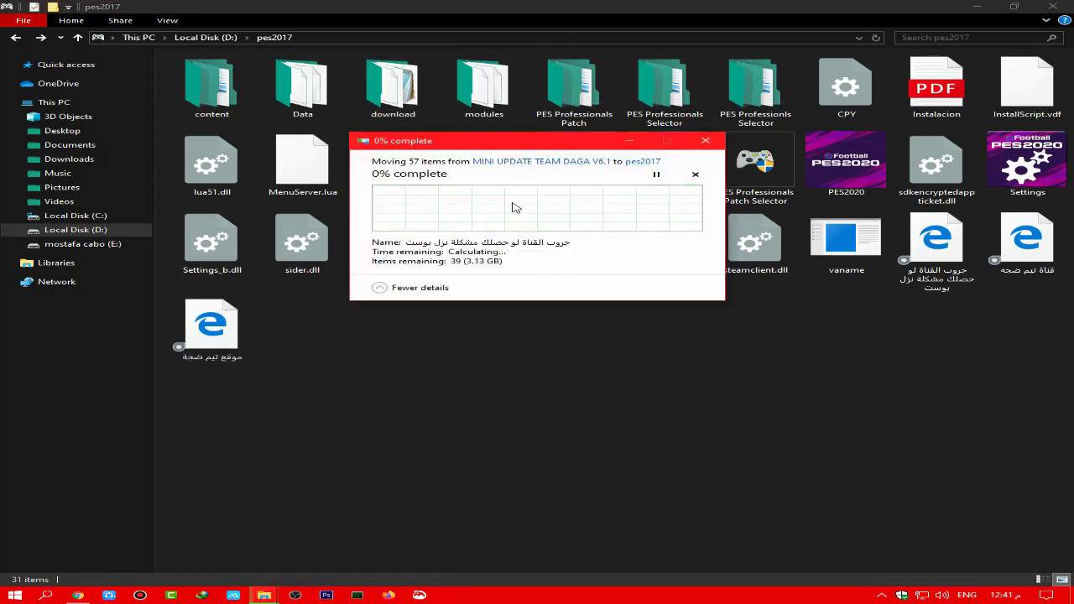
left_click(457, 207)
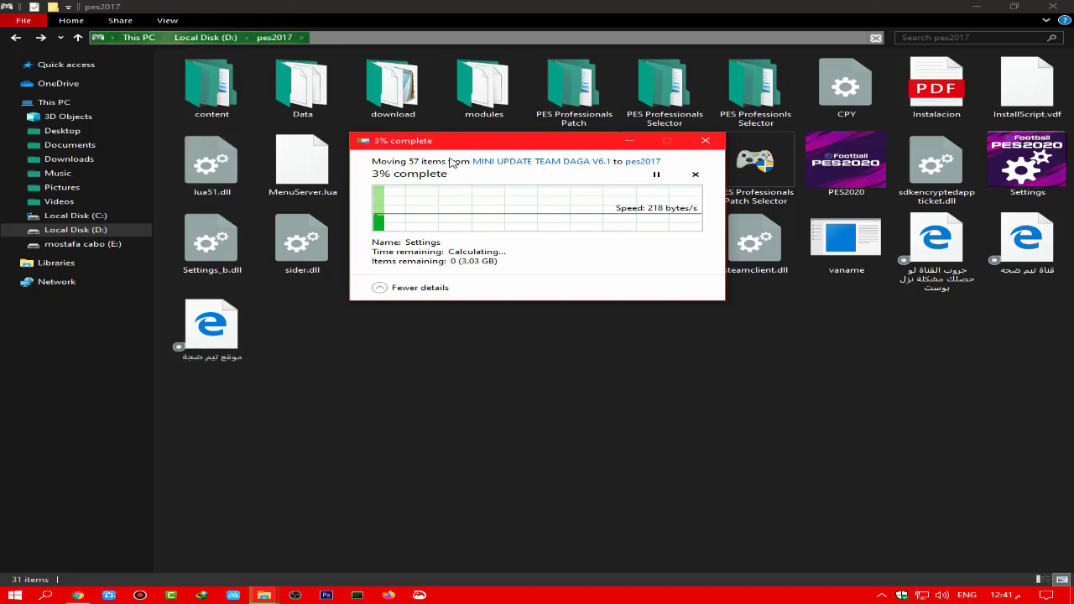
Return to the GTA SAN ANDRES folder and extract the FIX MINI UPDATE TEAM DAGA V6.1 archive there.
mouse_move(263, 595)
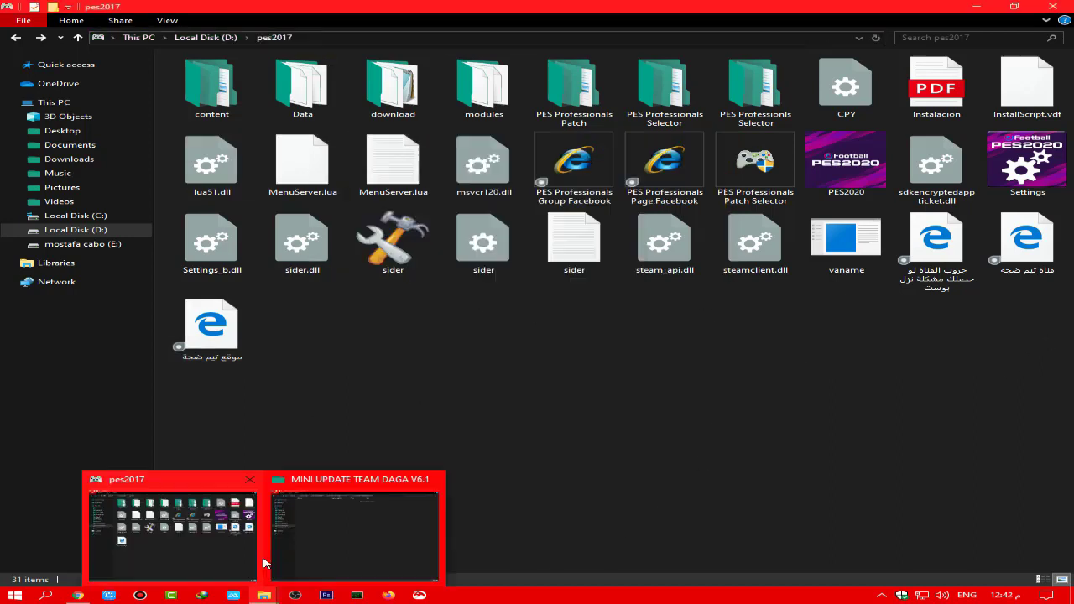
left_click(317, 559)
left_click(433, 525)
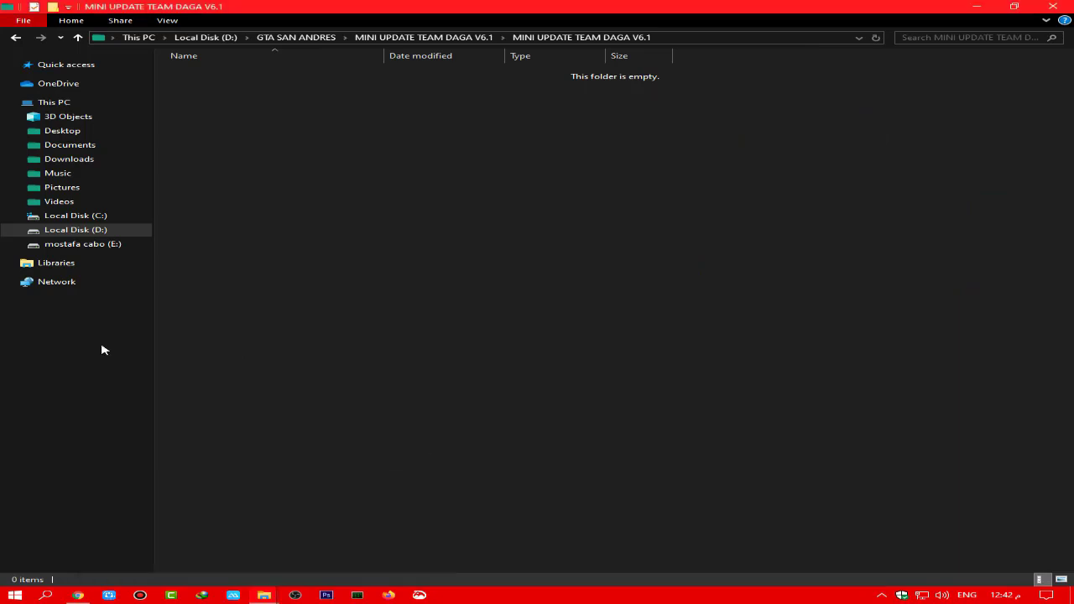
left_click(15, 38)
left_click(26, 43)
left_click(270, 102)
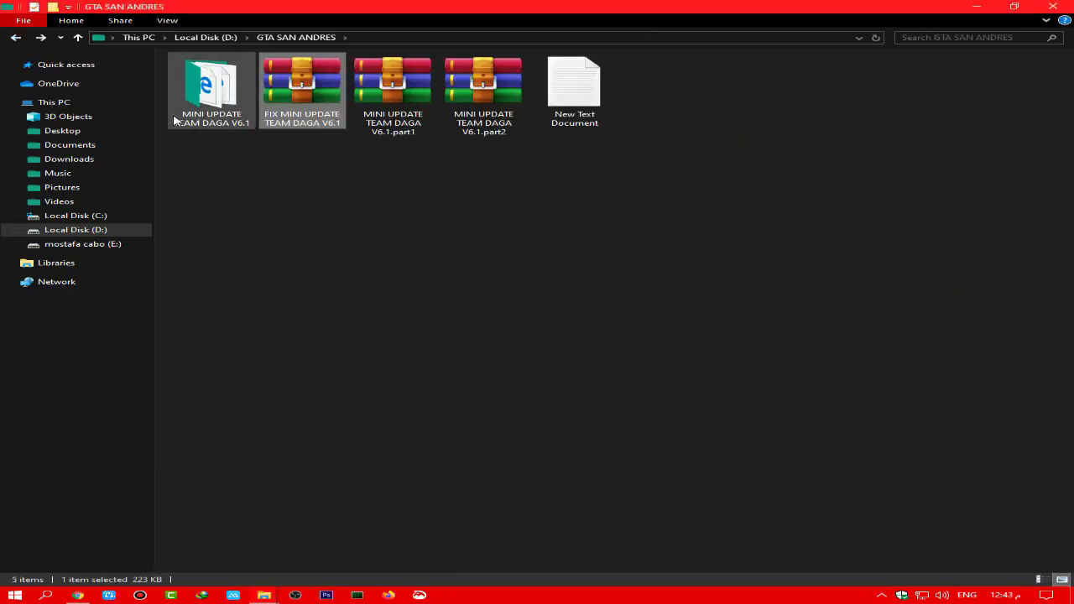
right_click(270, 102)
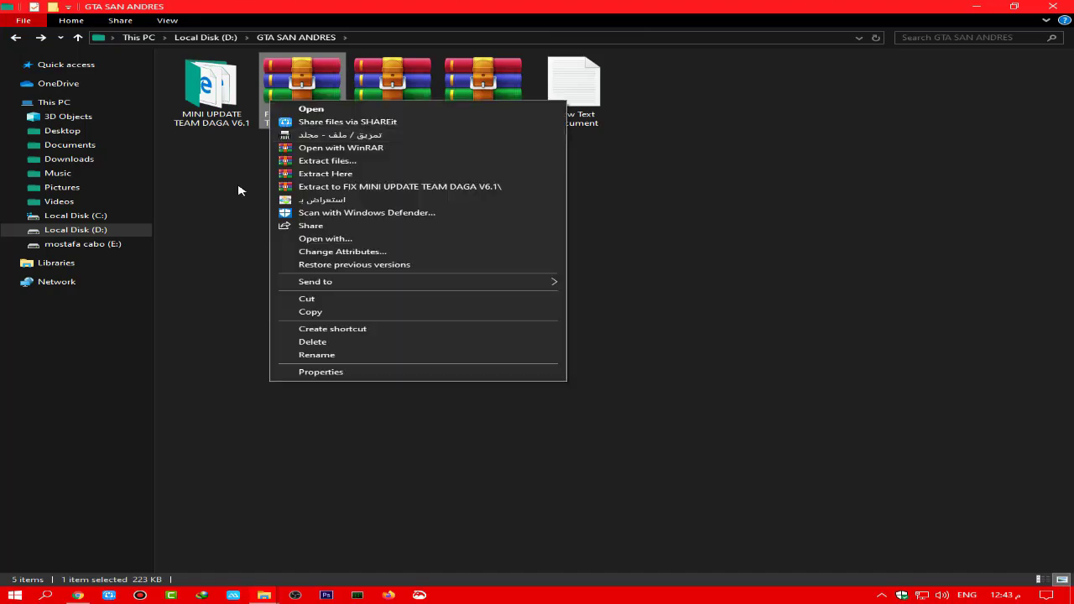
left_click(311, 174)
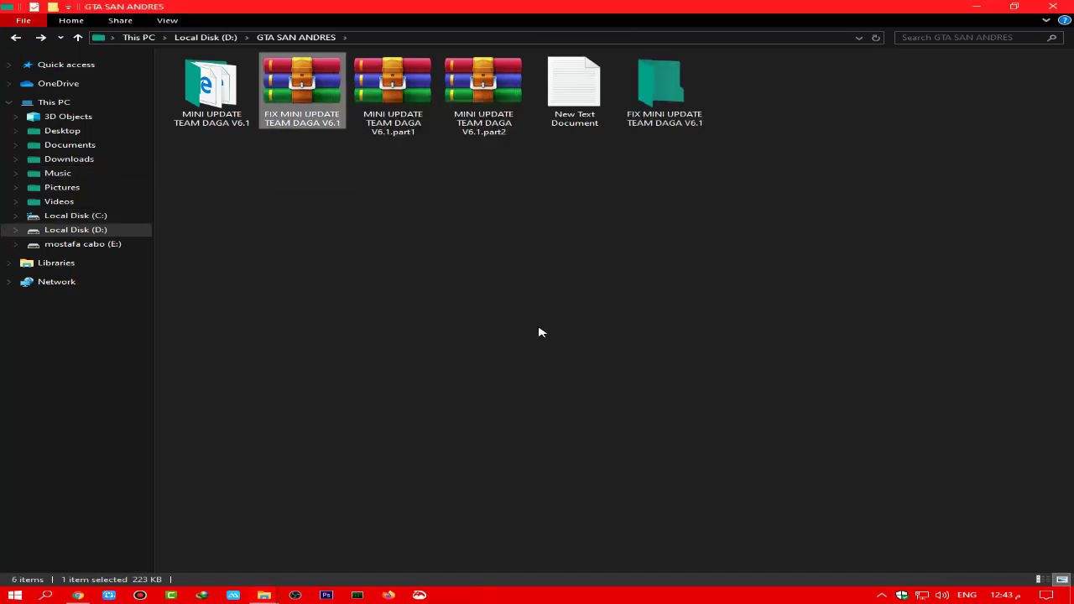
Move the download folder from the extracted FIX MINI UPDATE TEAM DAGA V6.1 folder into pes2017, replacing the existing file.
double_click(211, 107)
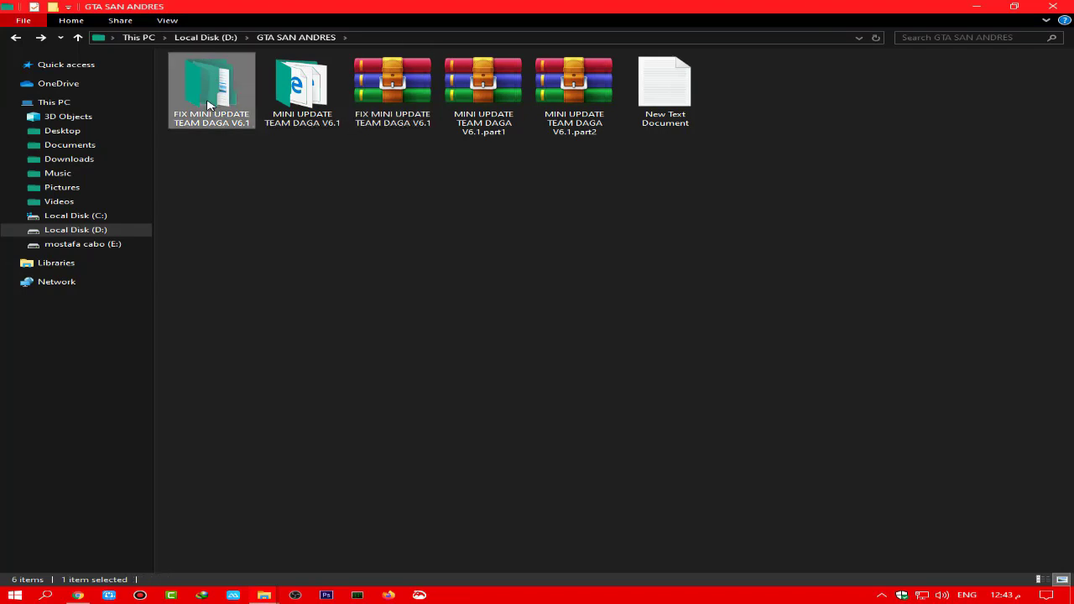
right_click(204, 75)
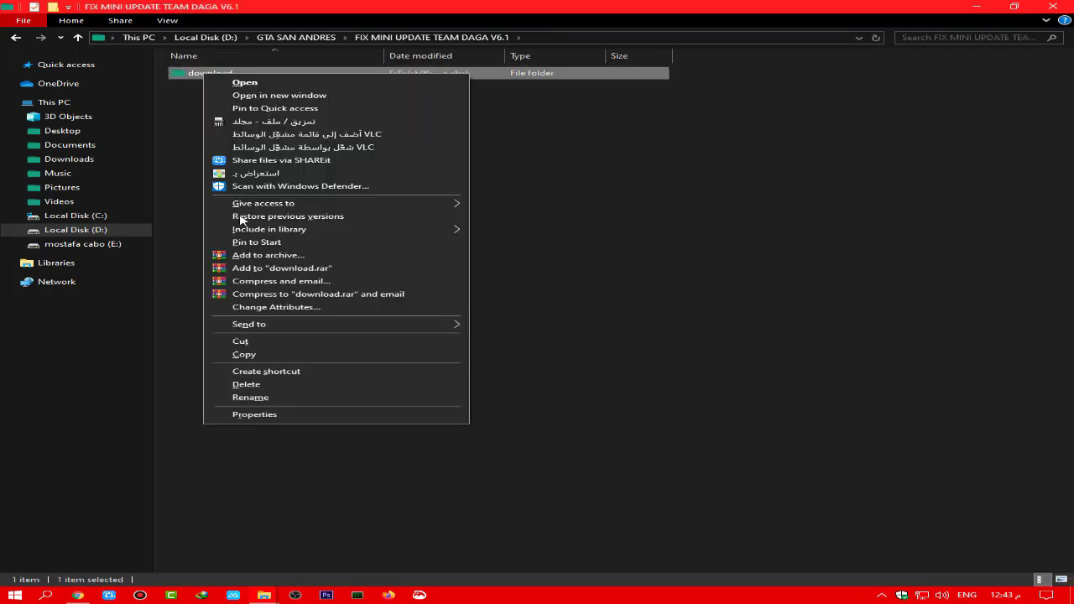
left_click(252, 341)
mouse_move(265, 593)
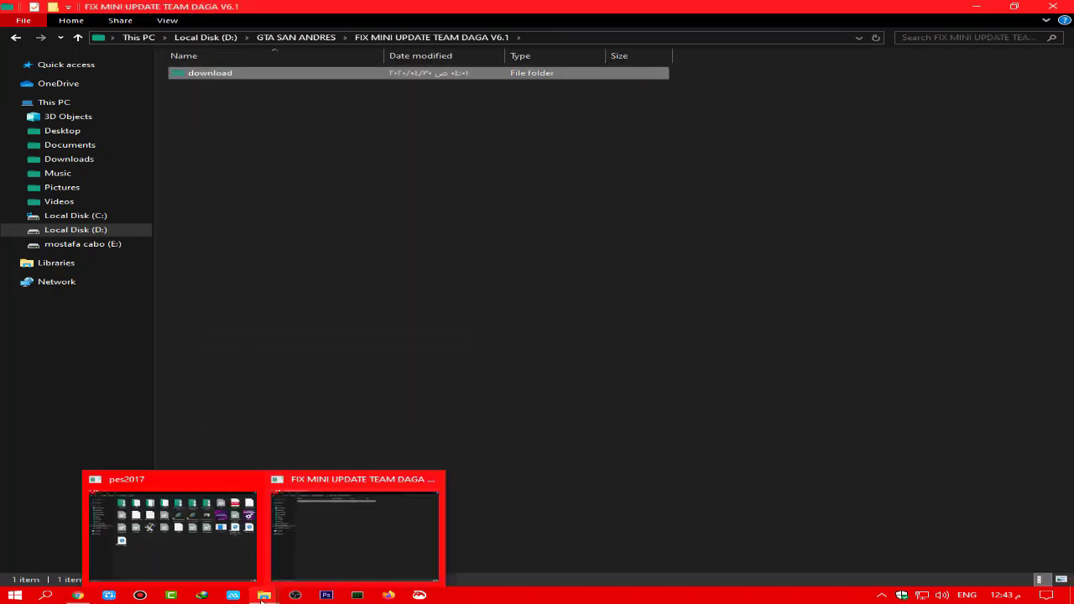
left_click(228, 559)
right_click(437, 349)
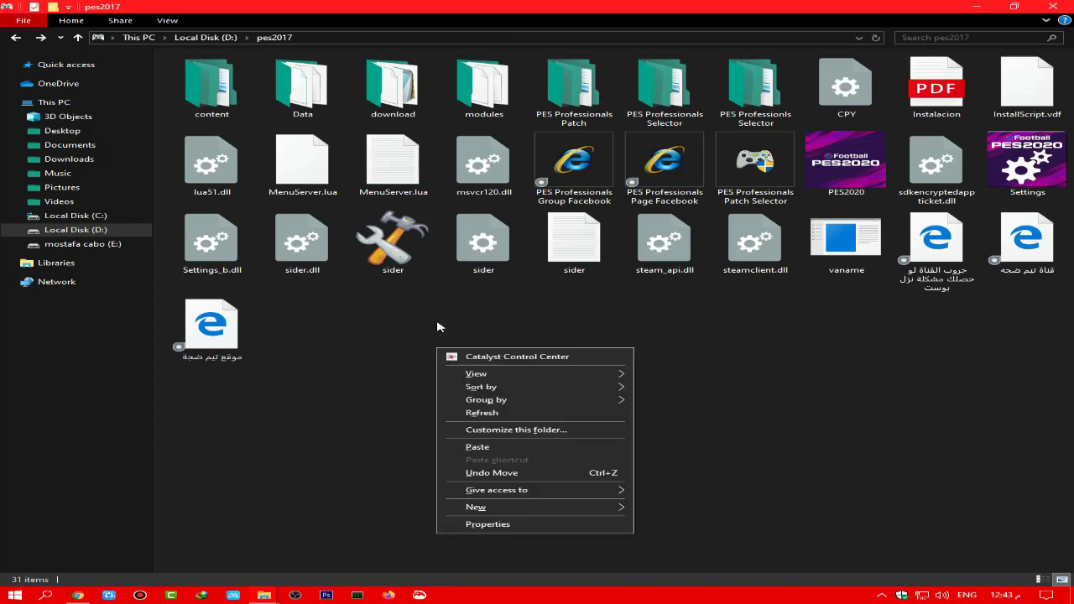
left_click(457, 446)
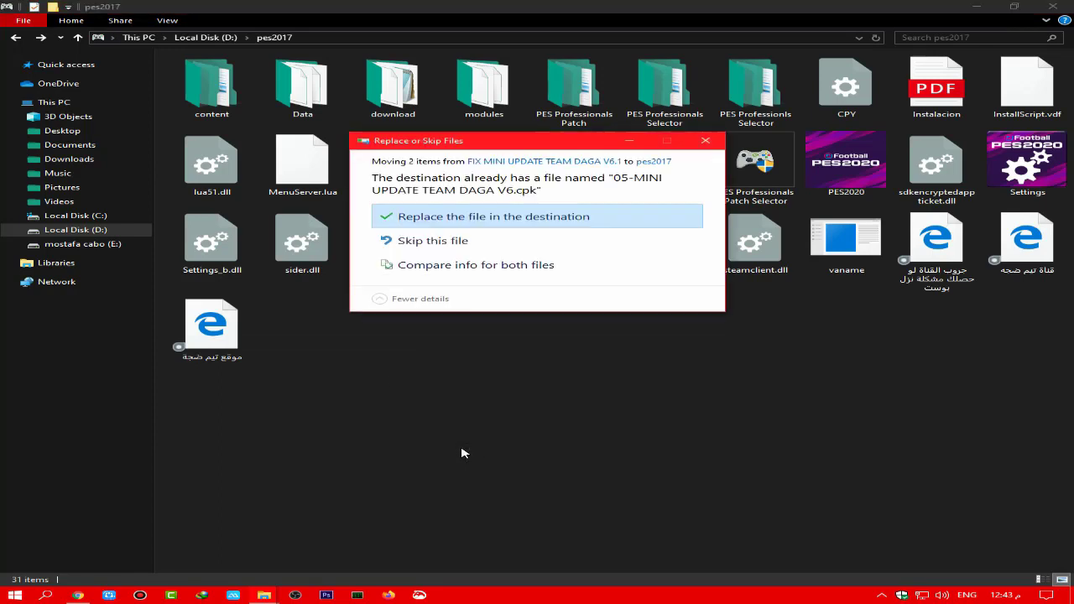
left_click(491, 217)
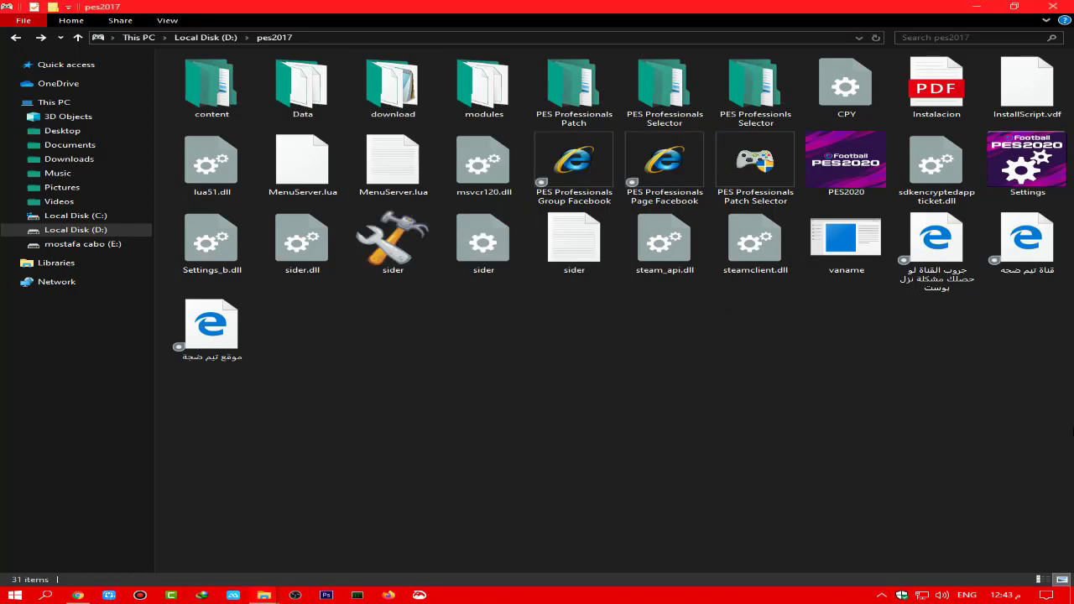
left_click_drag(1072, 428, 85, 427)
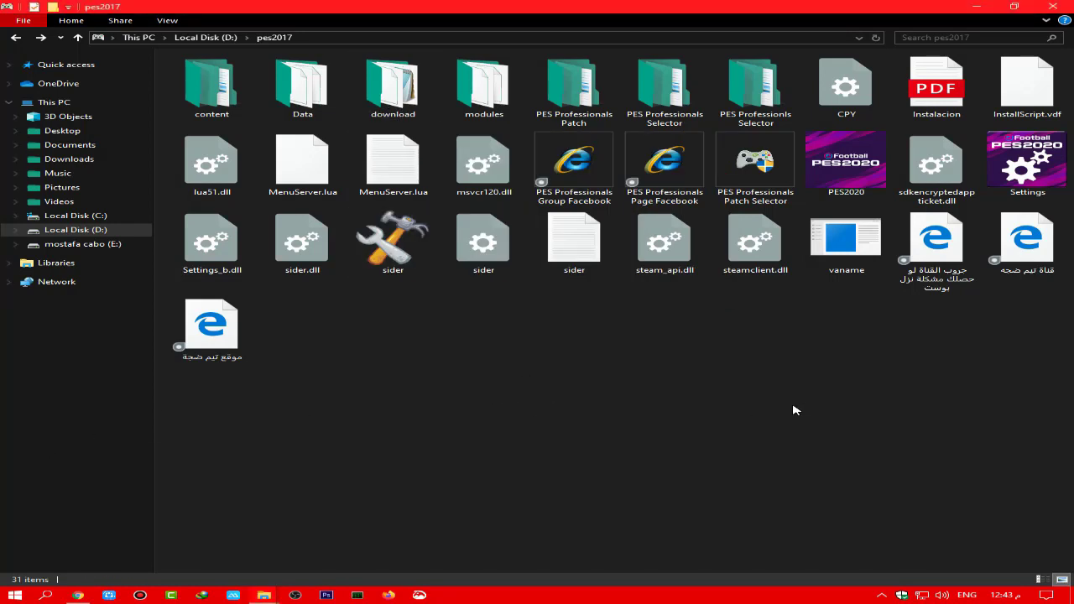
Switch to DpFileListGenerator and set the DLC option to No DLC.
left_click(357, 595)
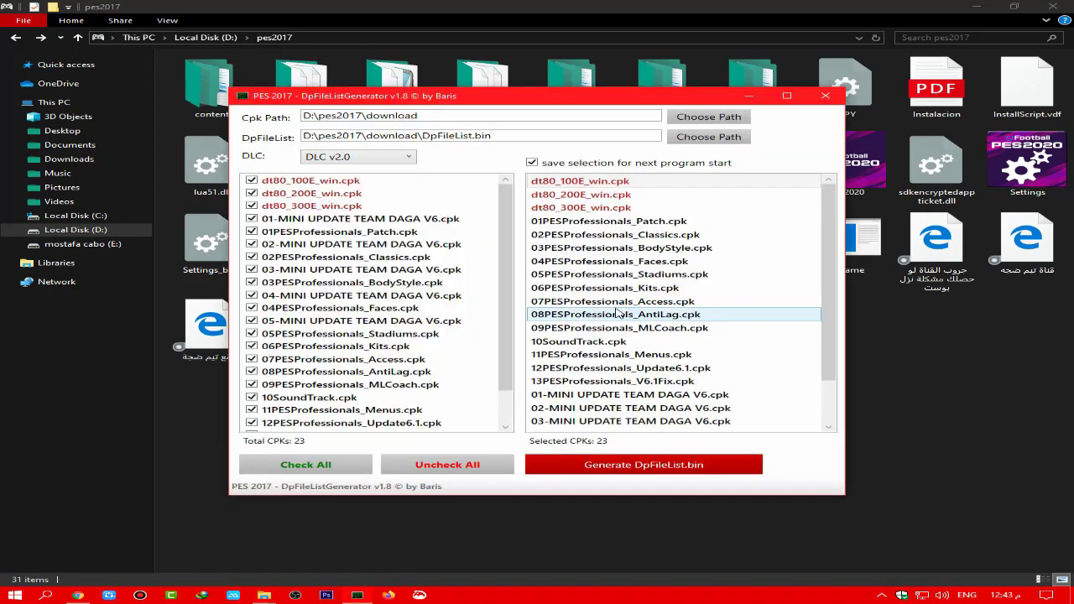
left_click(334, 160)
left_click(339, 172)
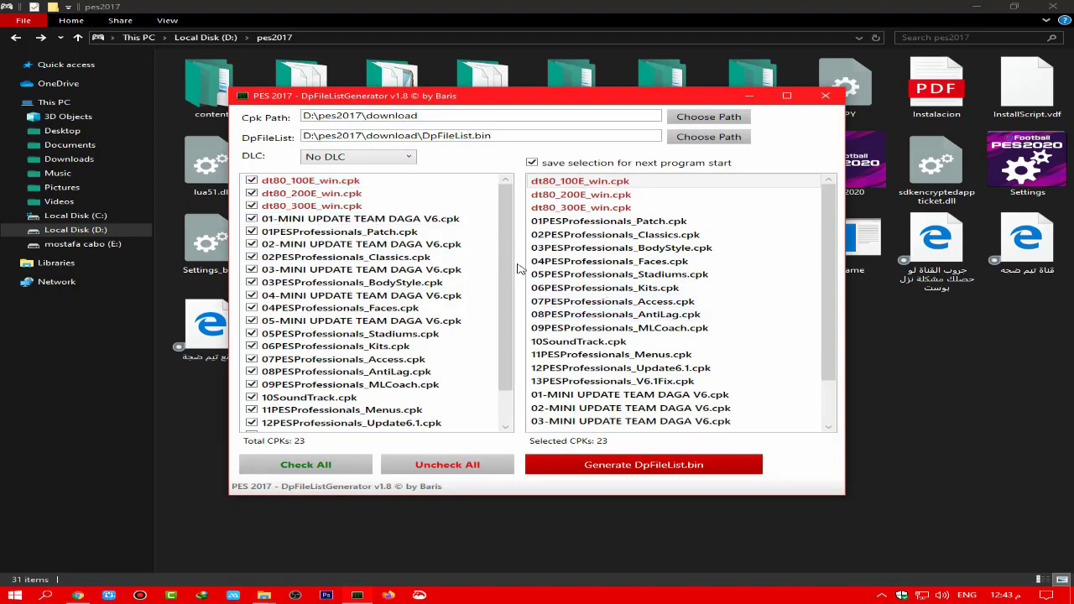
Uncheck the five MINI UPDATE TEAM DAGA V6 CPKs, LALIGA_SB_AzMods.cpk and NO REPLAY.cpk.
left_click(277, 219)
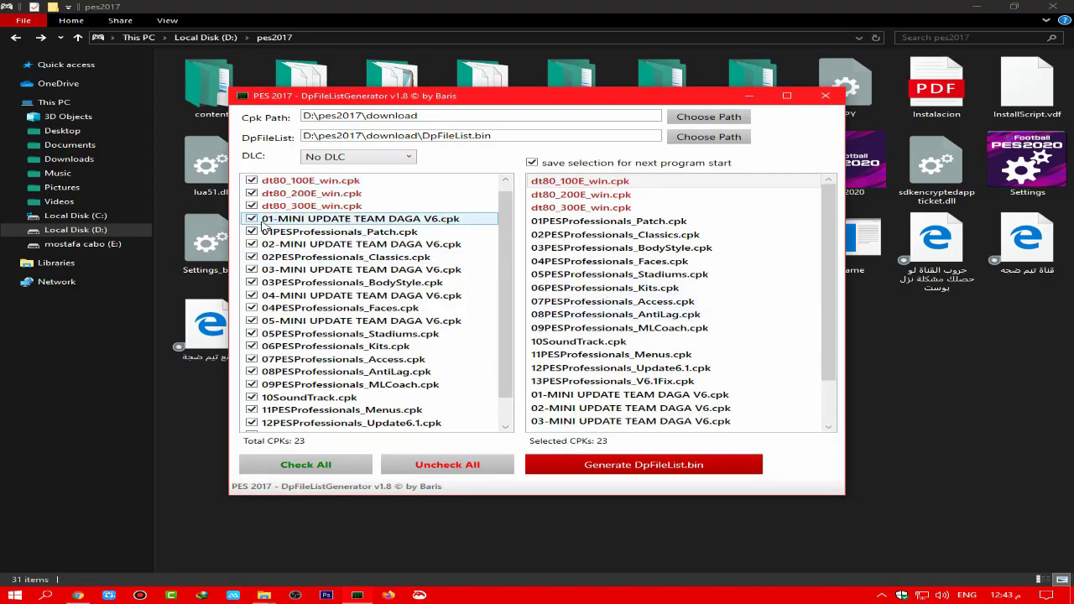
left_click(272, 244)
left_click(279, 269)
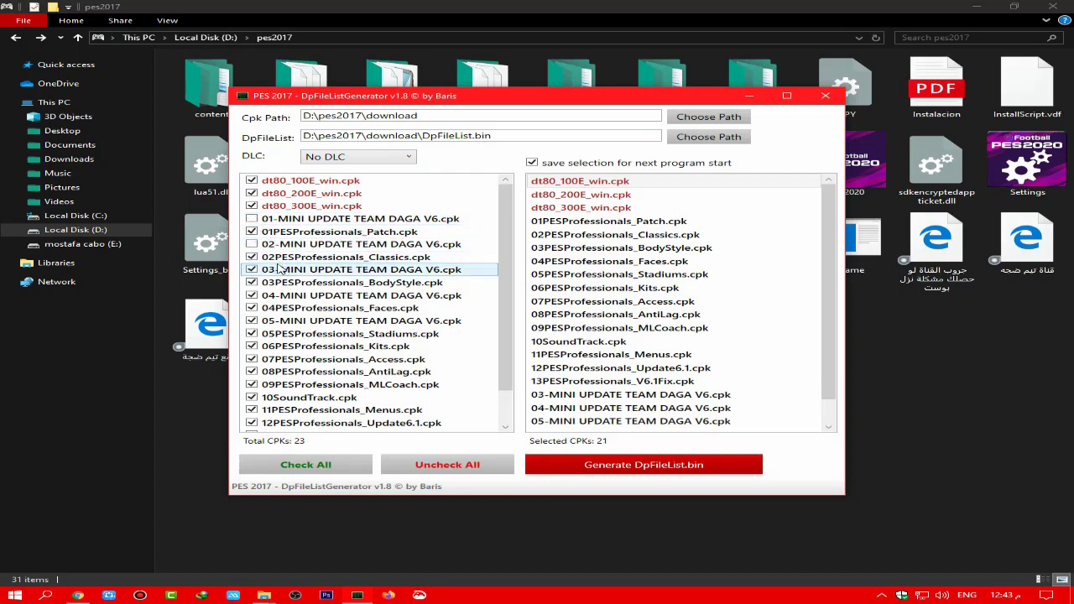
left_click(279, 269)
left_click(281, 295)
left_click(282, 296)
double_click(286, 320)
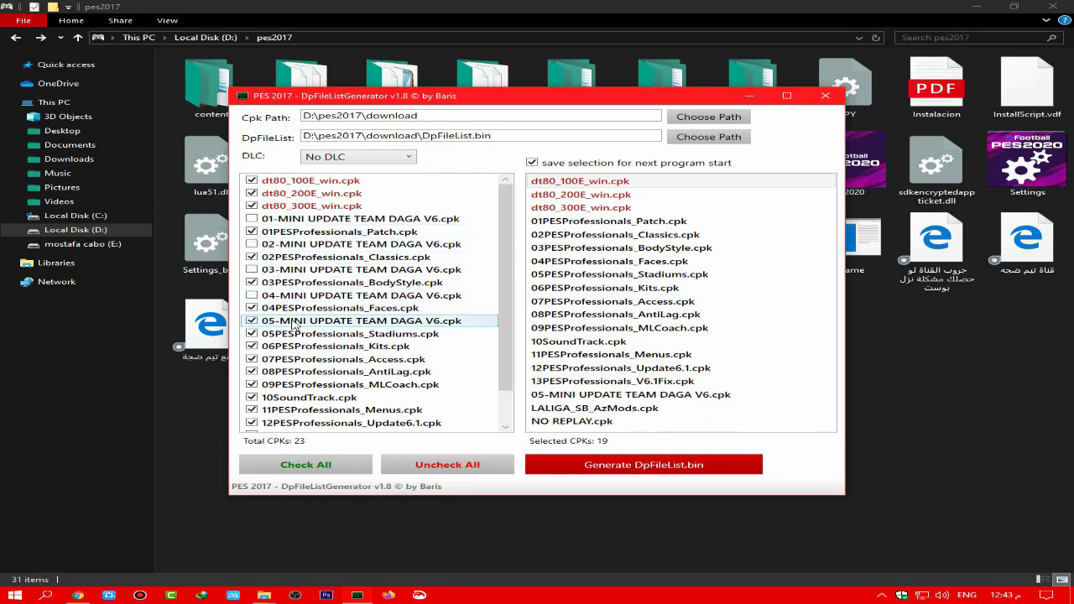
left_click(302, 347)
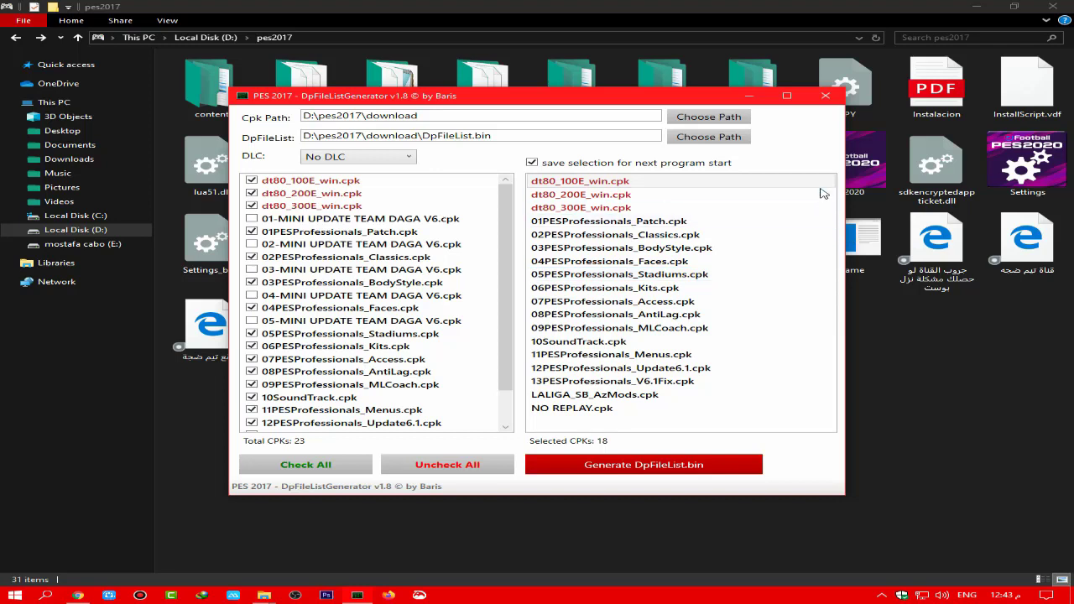
left_click(637, 394)
left_click(638, 394)
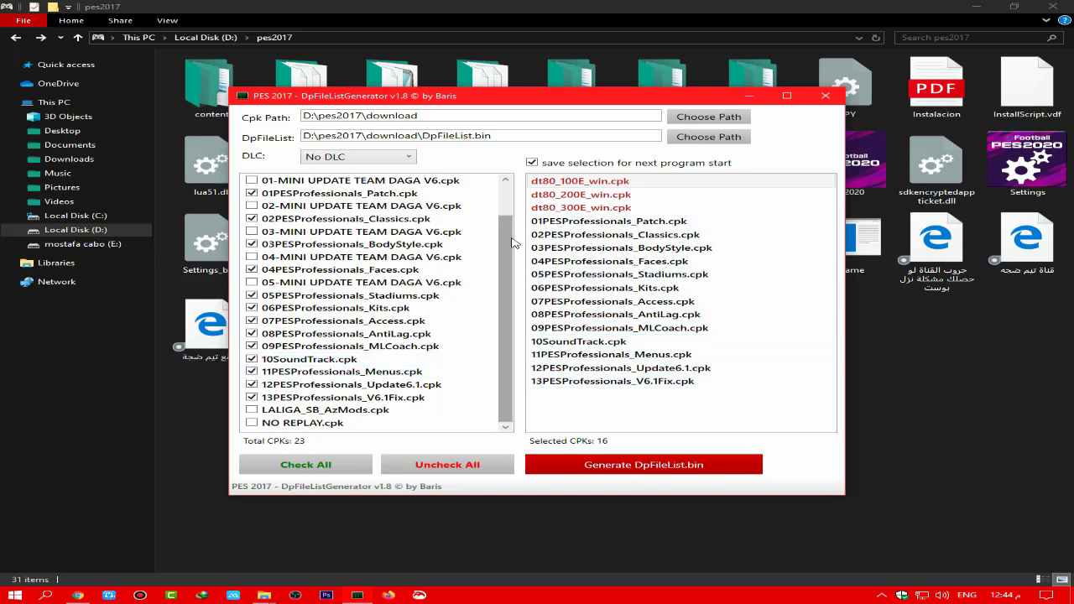
Select all CPK files in the list and generate DpFileList.bin.
left_click(321, 466)
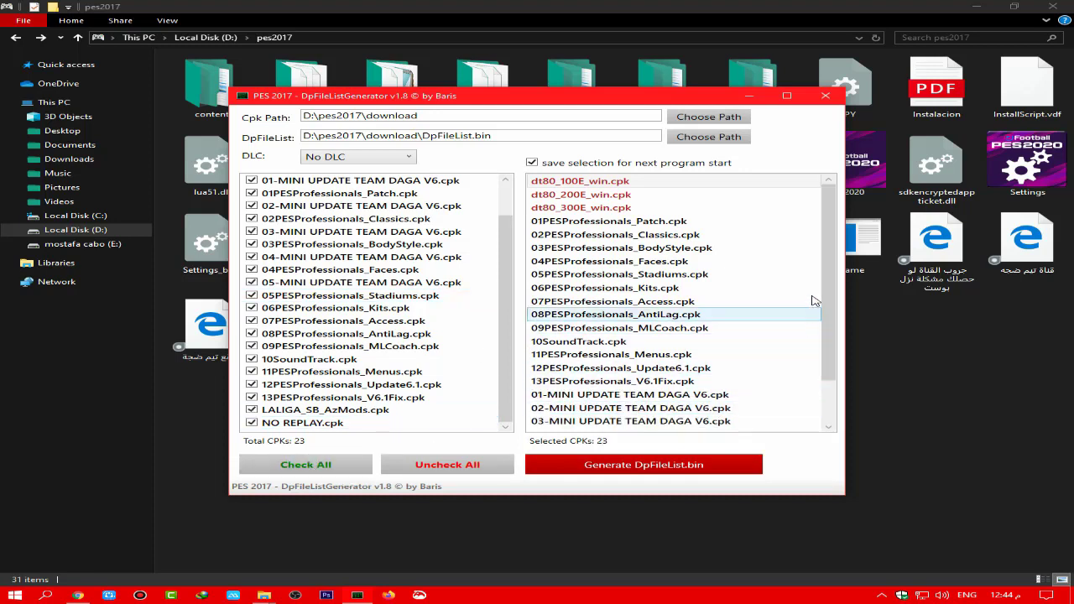
scroll(805, 319, "down", 2)
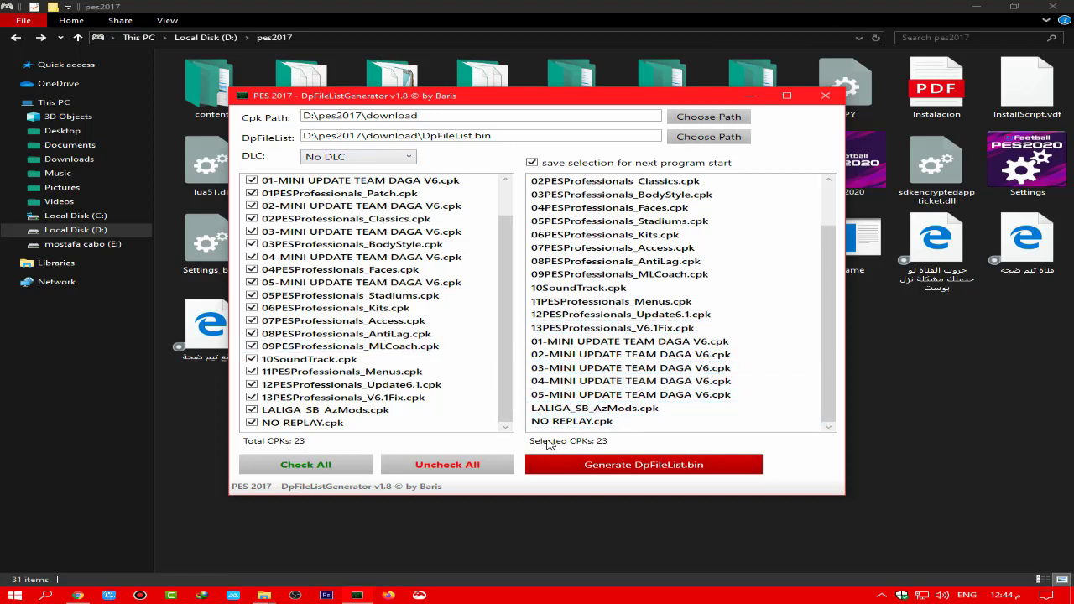
left_click(625, 466)
left_click(669, 342)
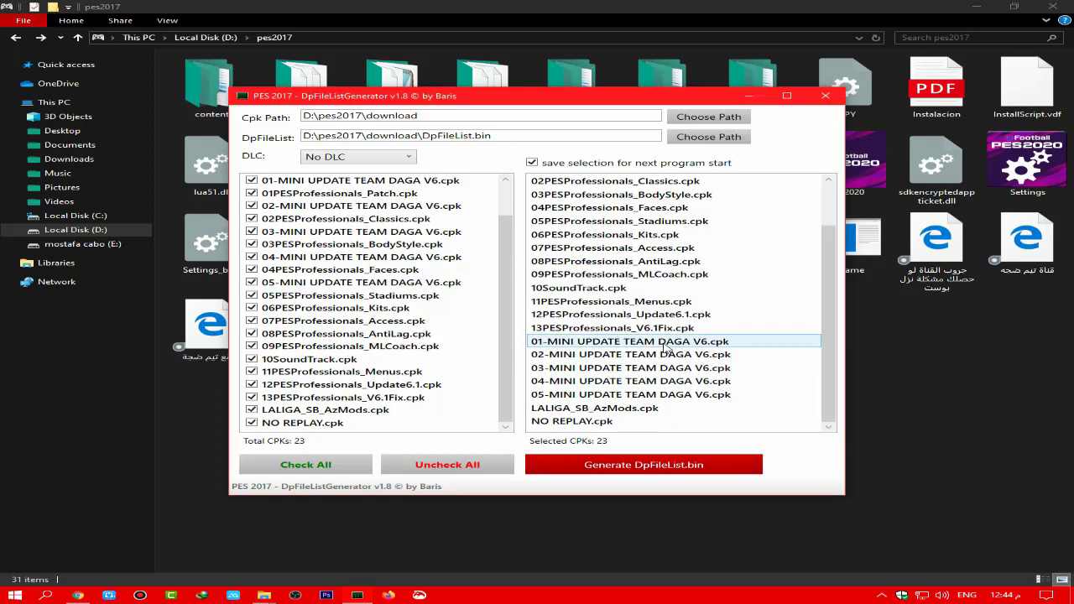
Close DpFileListGenerator and start PES Professionals Patch Selector from the pes2017 folder, minimizing its Sider 3 window.
left_click(838, 94)
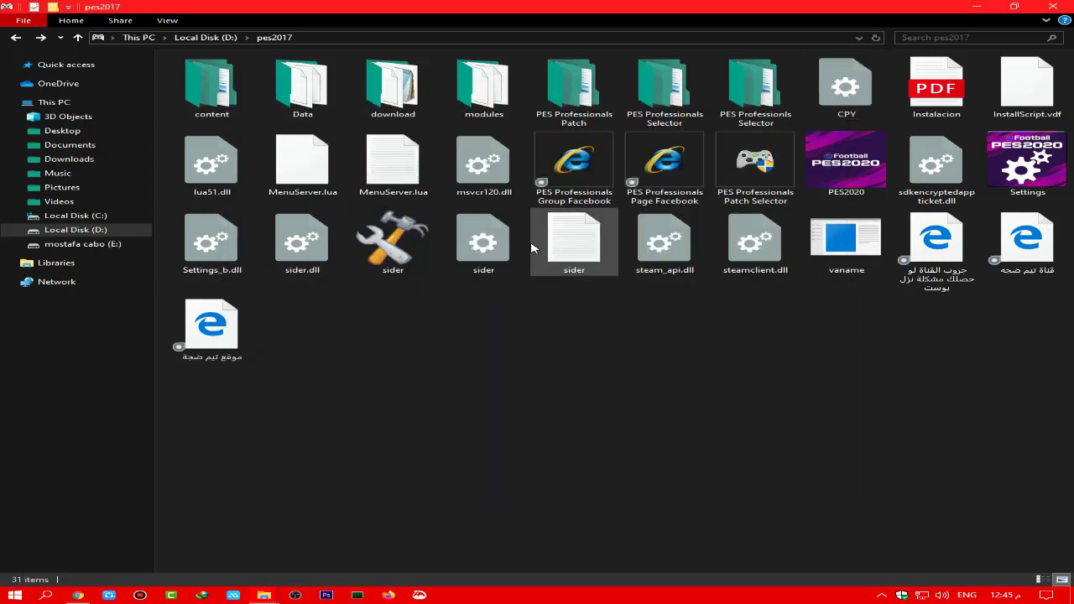
left_click(743, 178)
double_click(742, 180)
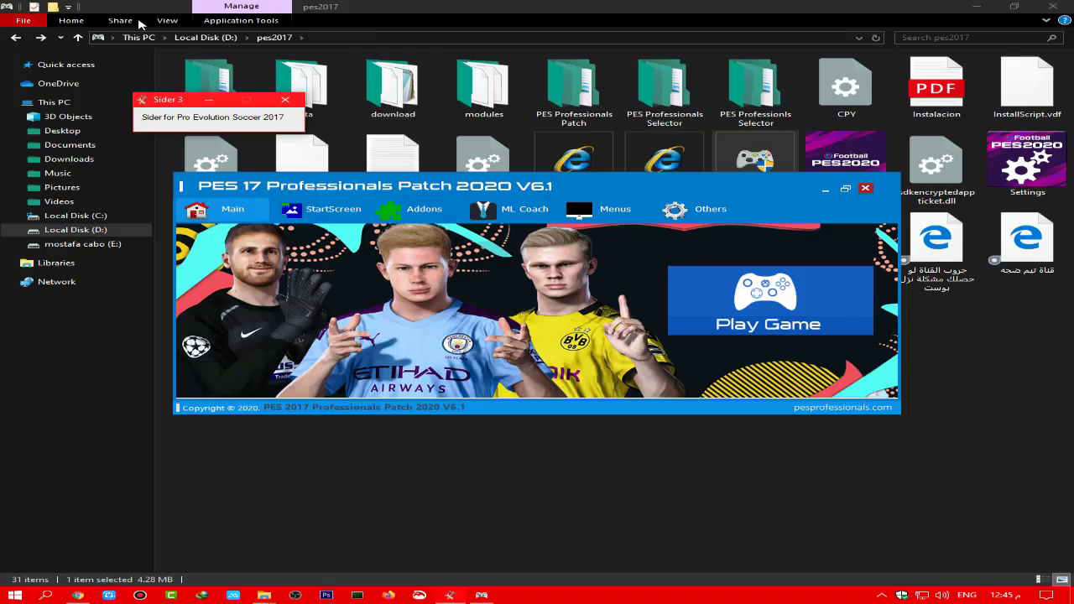
left_click(206, 100)
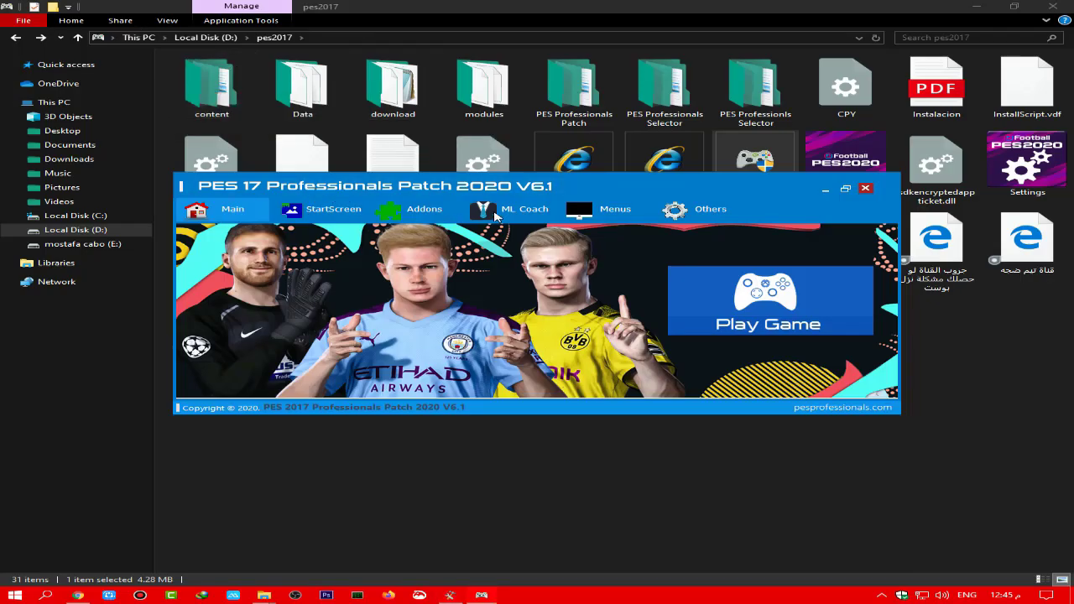
Browse the previews of the available Master League coaches in the patch selector.
left_click(495, 215)
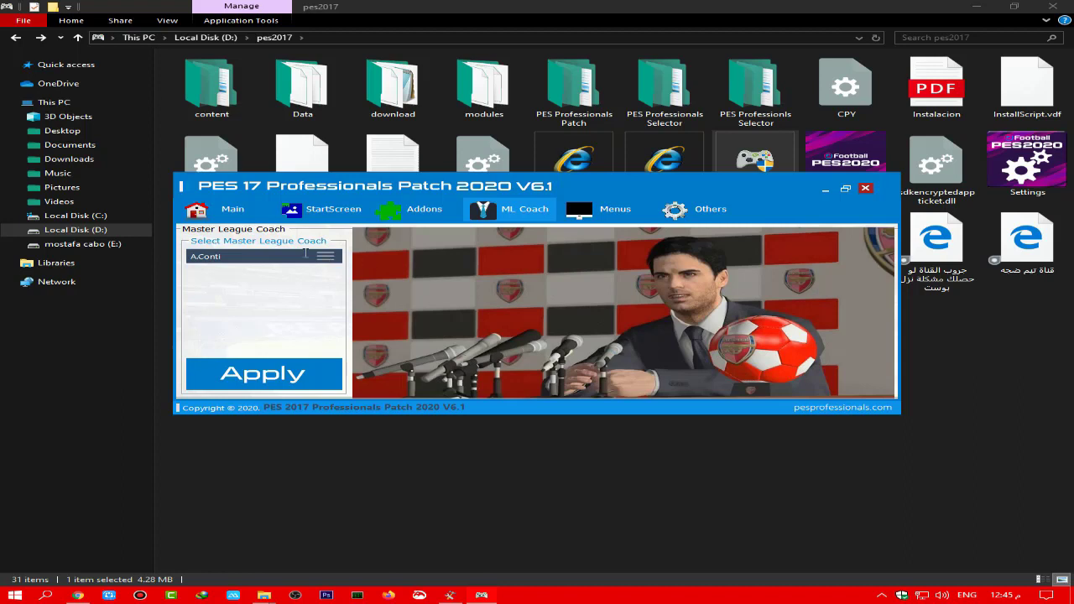
left_click(336, 256)
left_click(285, 269)
key("Down")
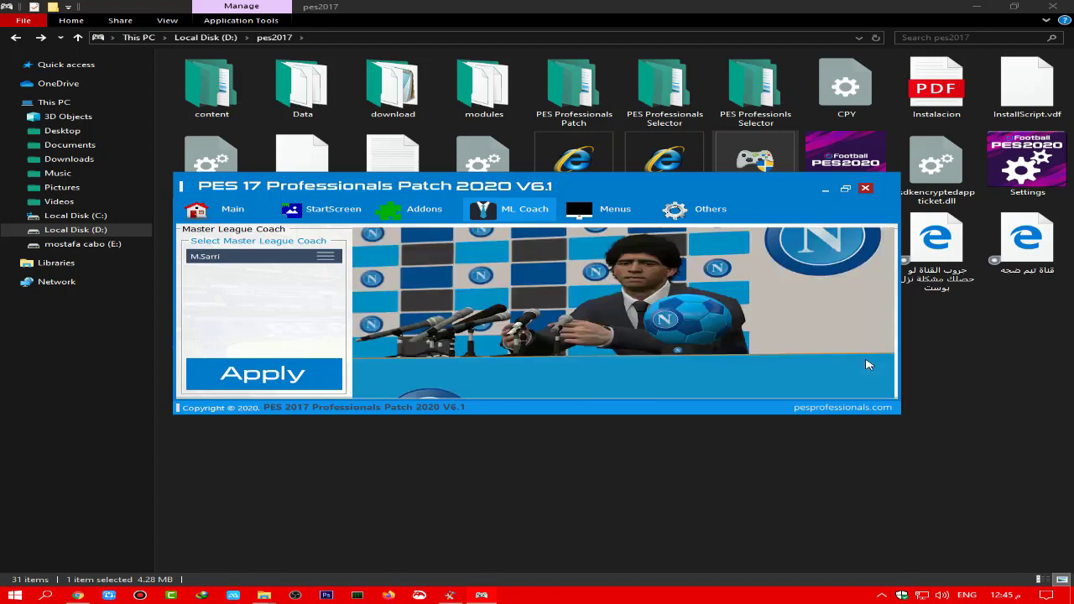
key("Down")
key("Down")
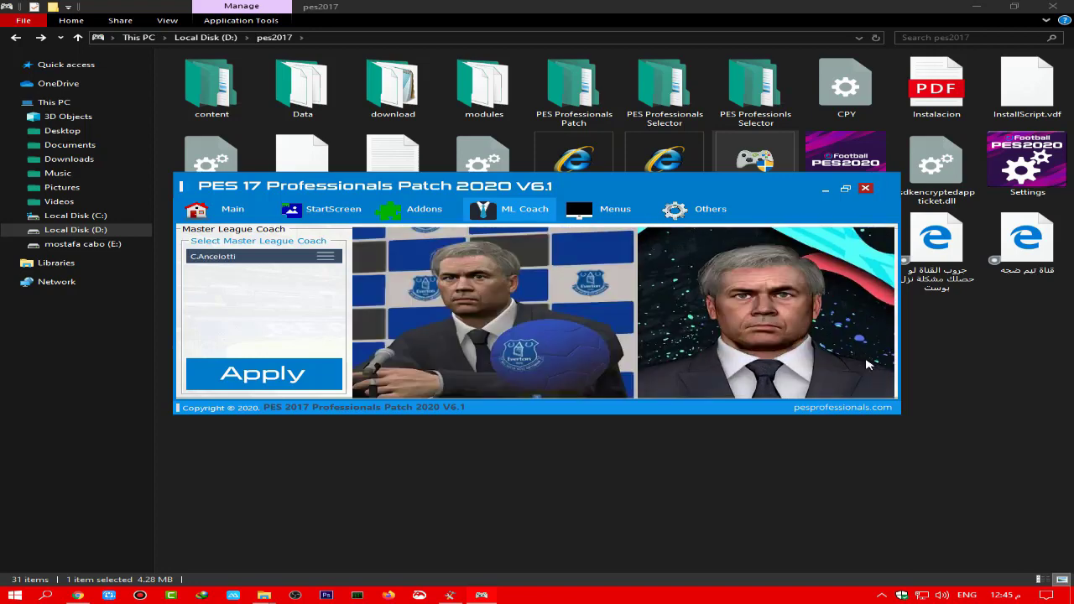
key("Down")
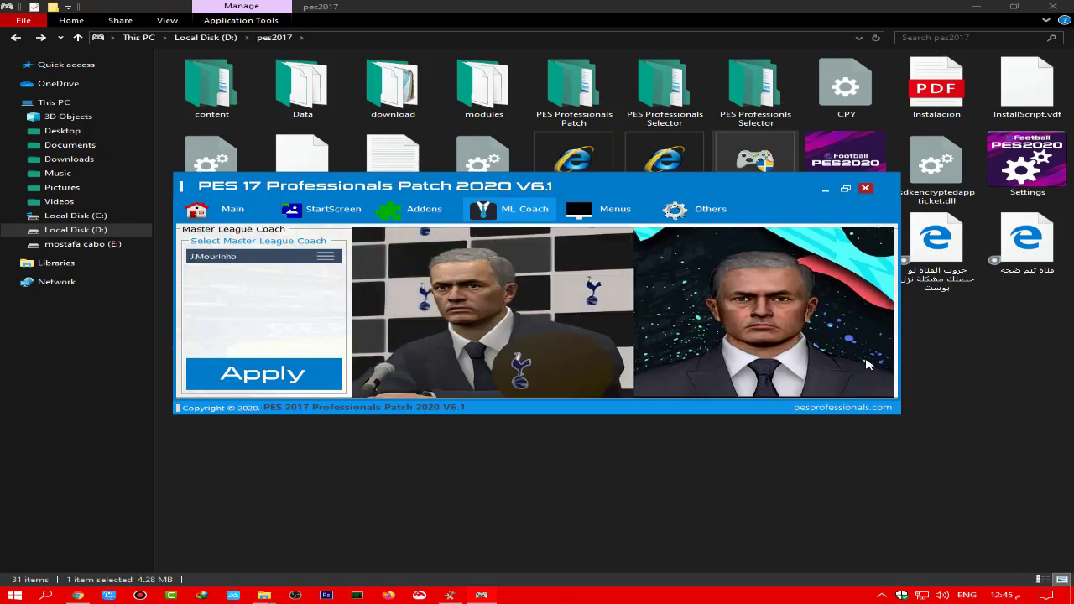
key("Down")
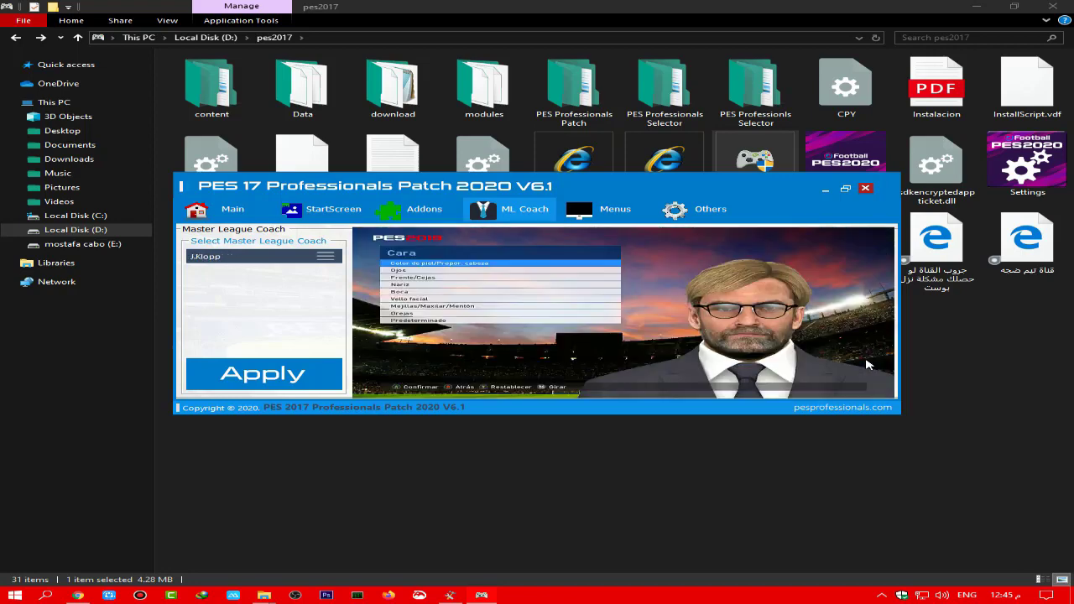
key("Return")
key("Down")
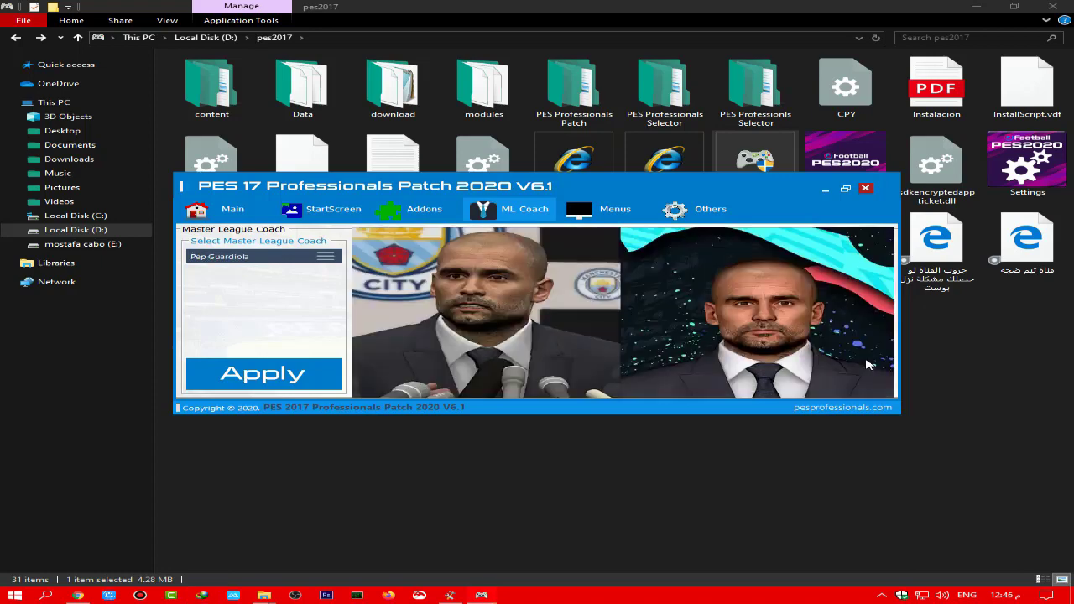
key("Down")
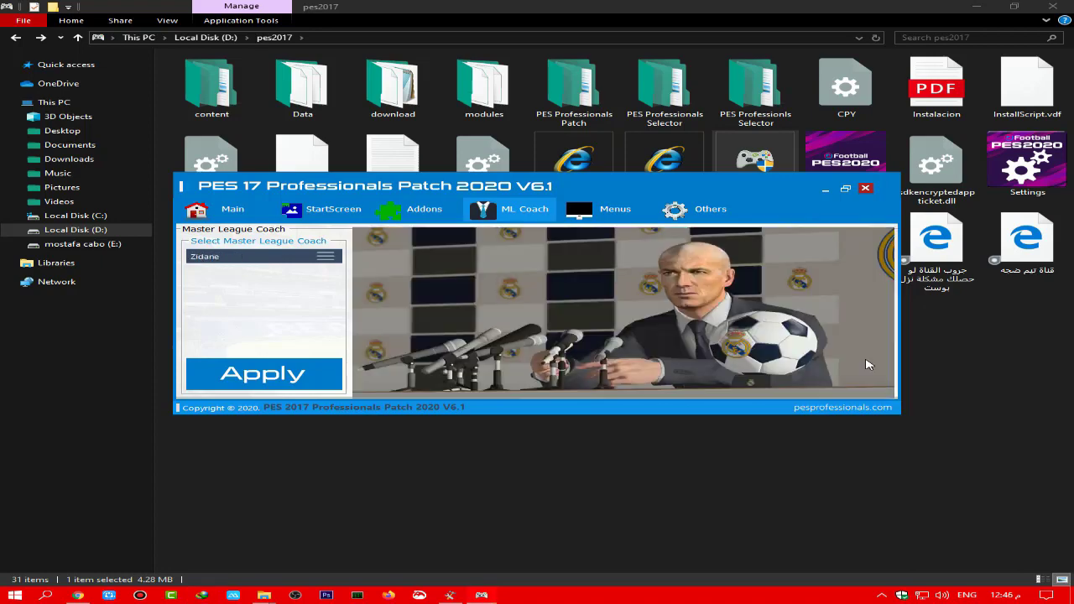
key("Down")
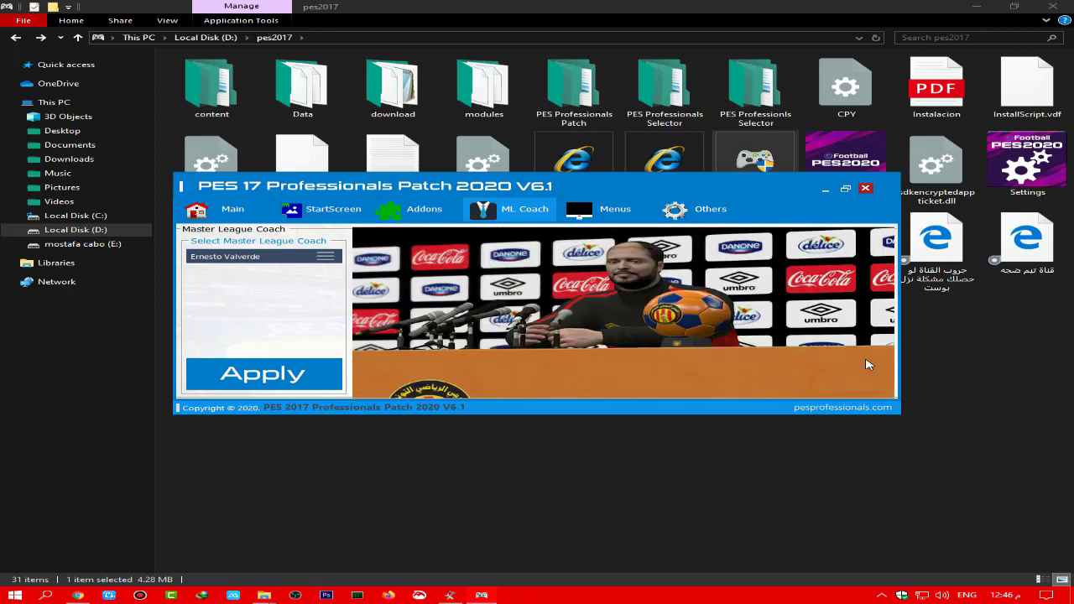
key("Down")
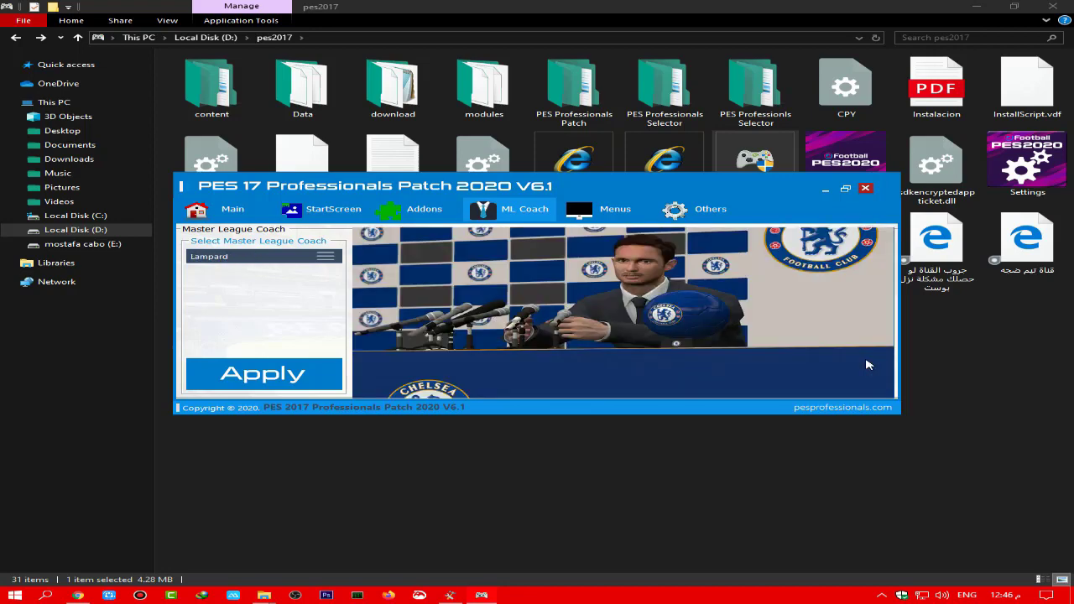
key("Down")
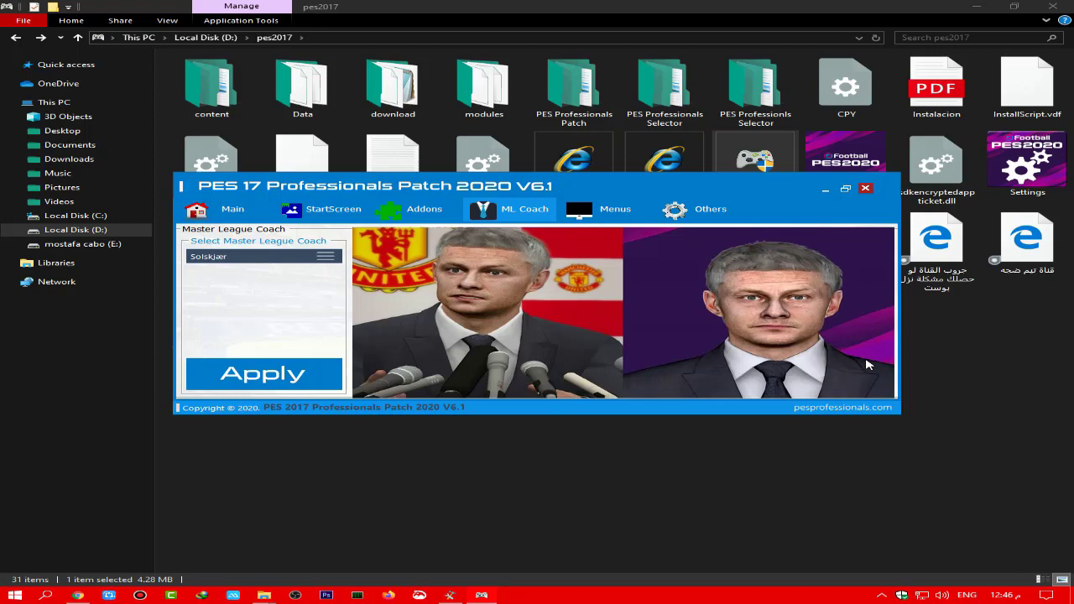
key("Down")
key("Down")
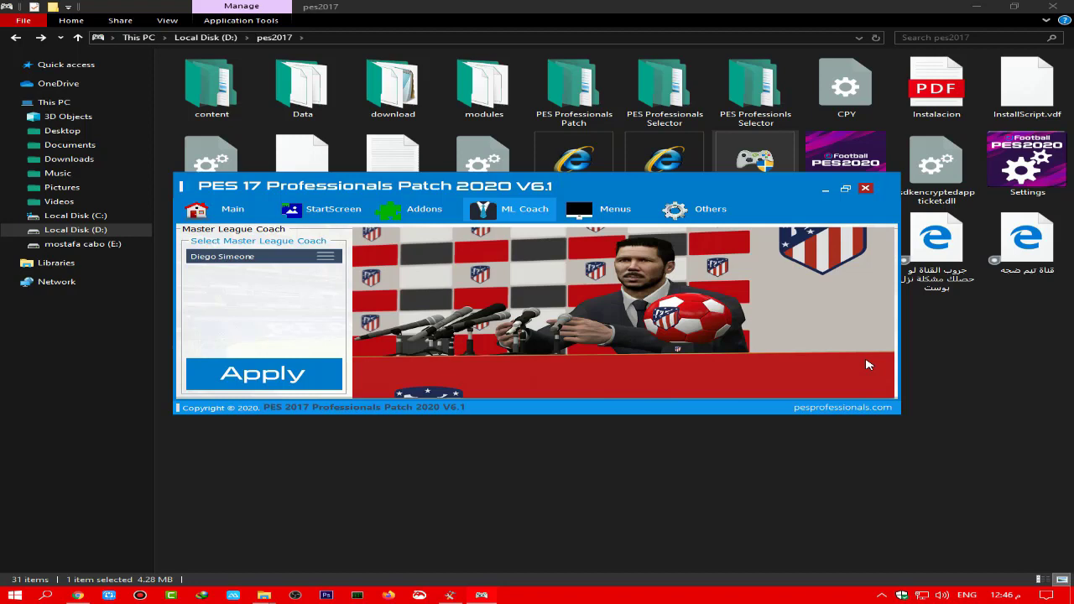
key("Down")
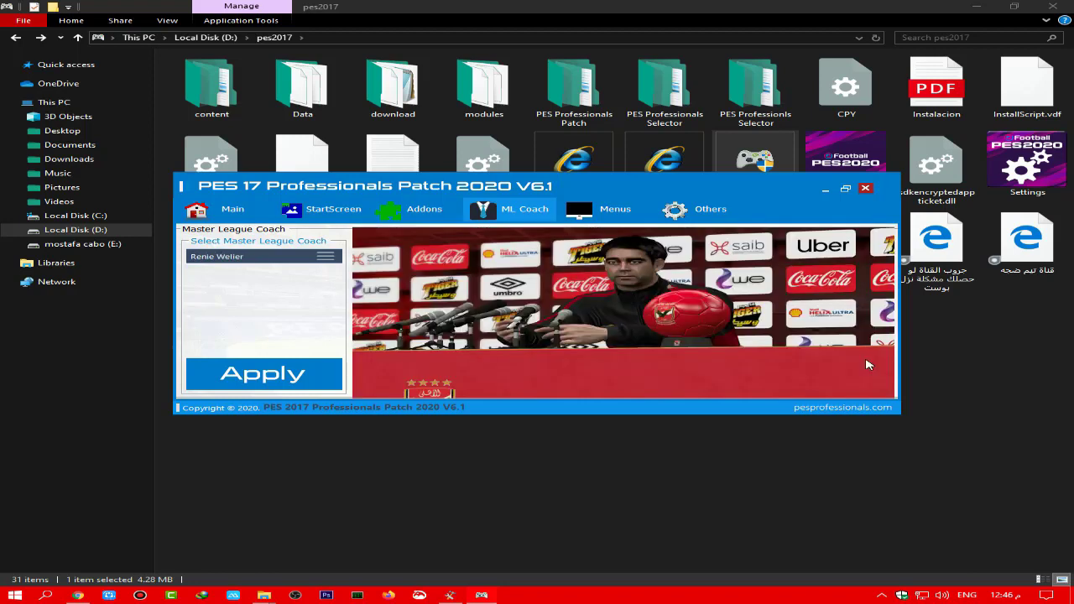
key("Down")
key("Up")
key("Down")
key("Up")
key("Down")
key("Up")
key("Up")
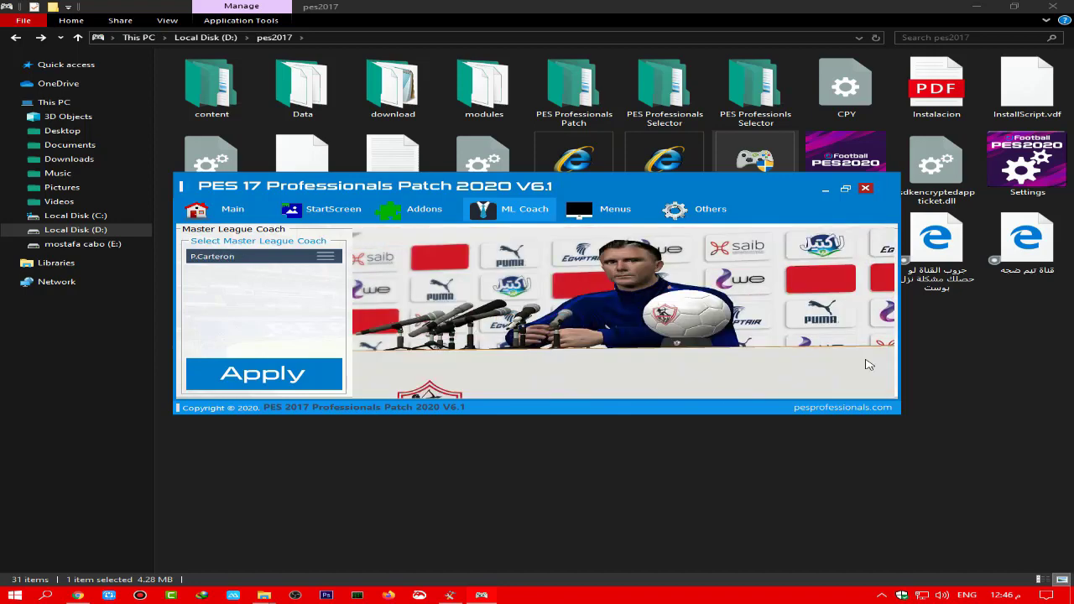
key("Up")
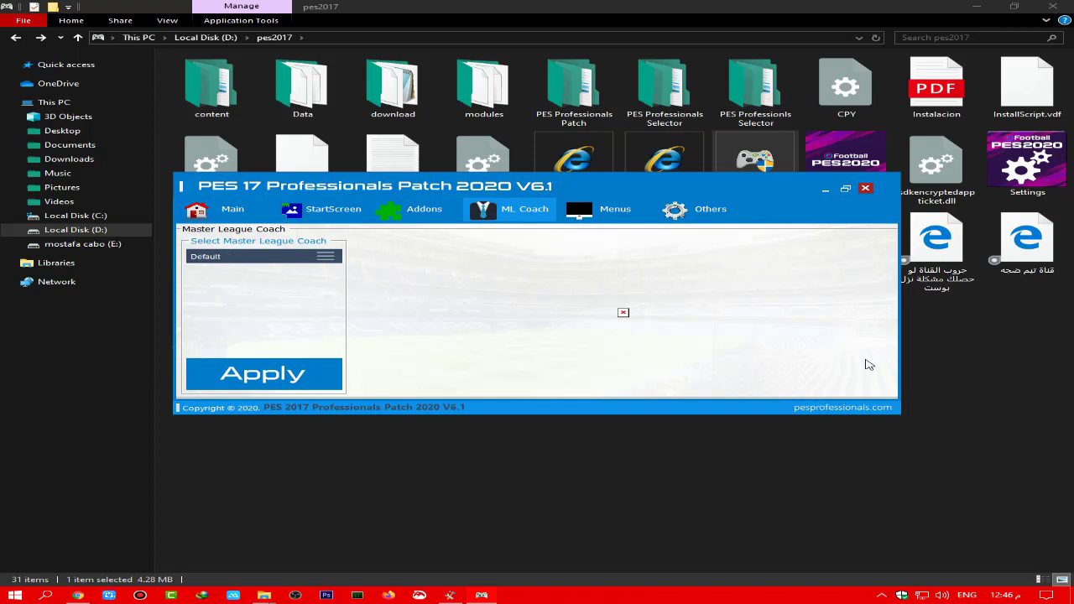
Select P.Carteron as the Master League coach and apply the choice.
key("Down")
key("Down")
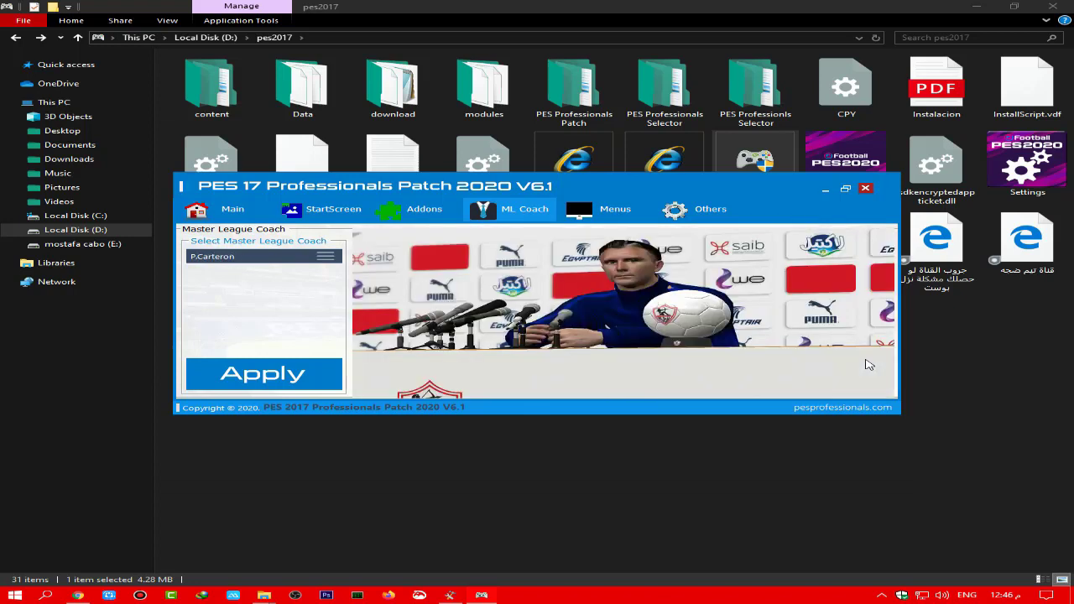
left_click(299, 382)
left_click(644, 343)
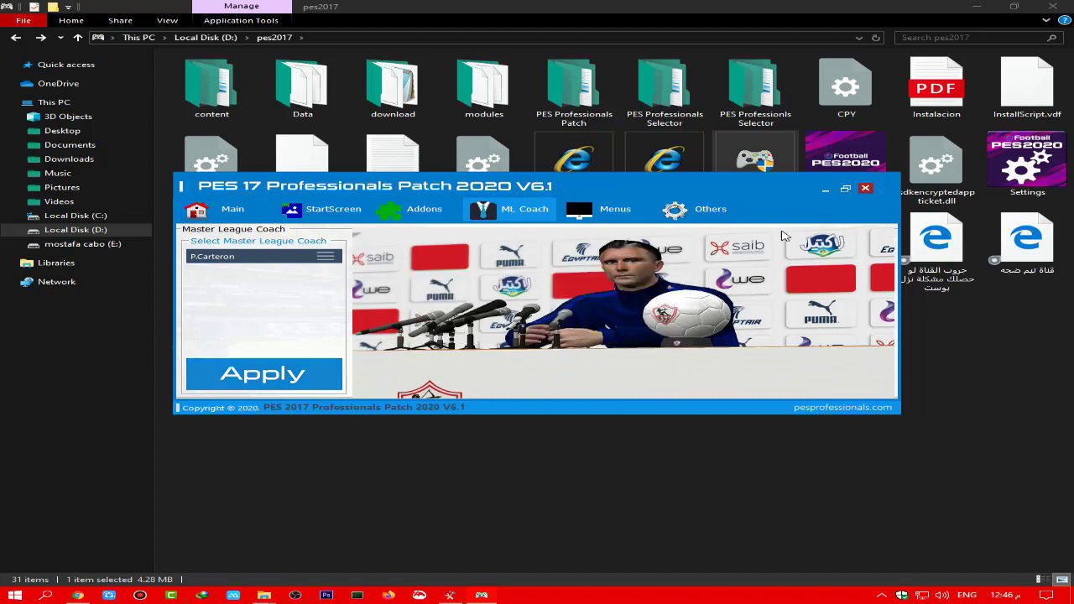
Close the patch selector, then bring up the Sider 3 window and minimize it so it keeps running.
left_click(865, 188)
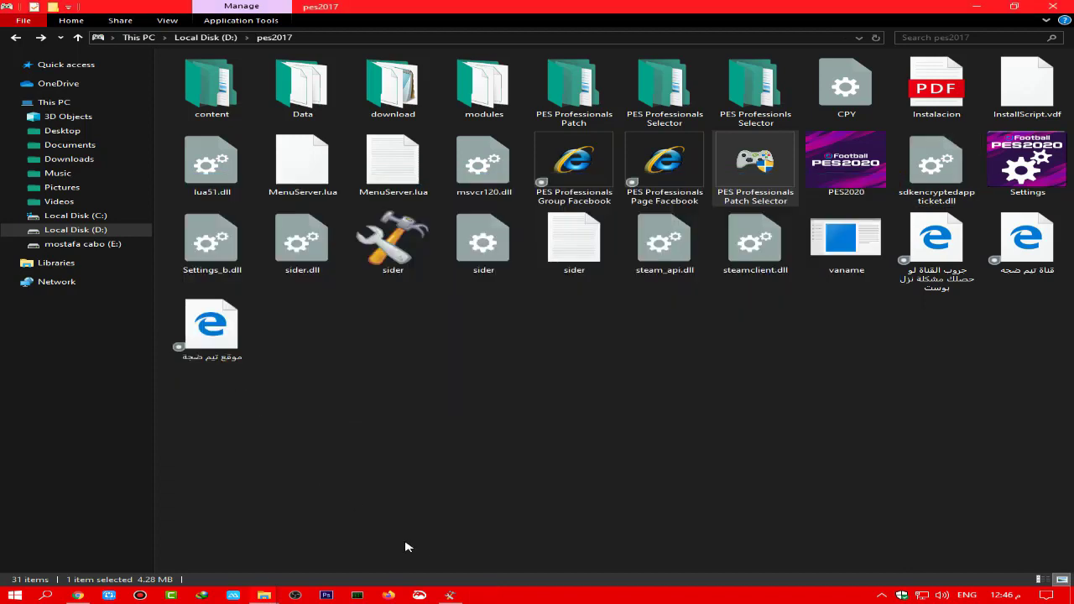
left_click(449, 595)
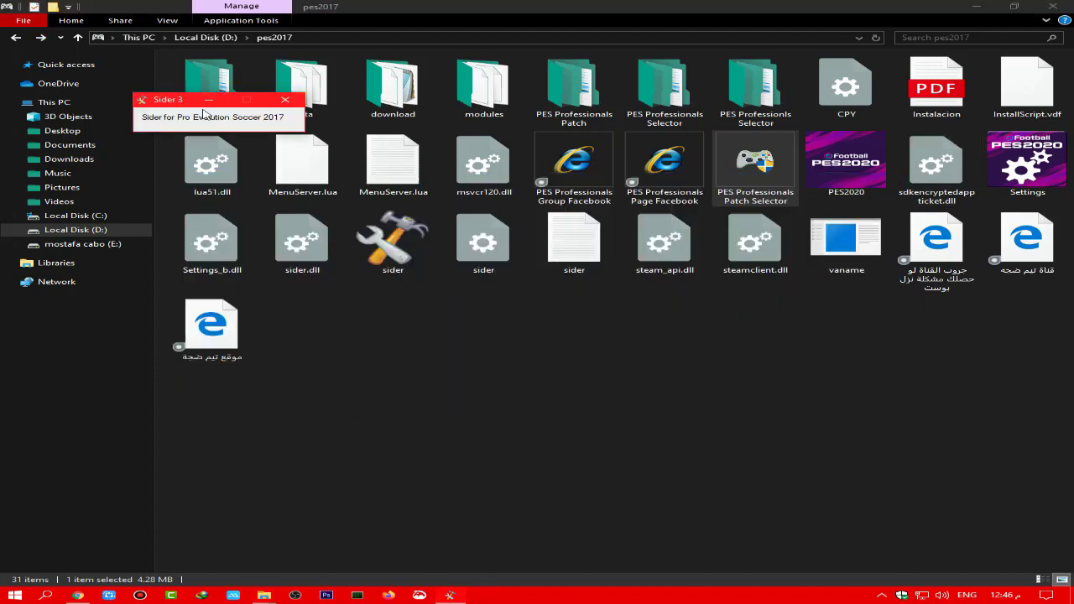
left_click(208, 99)
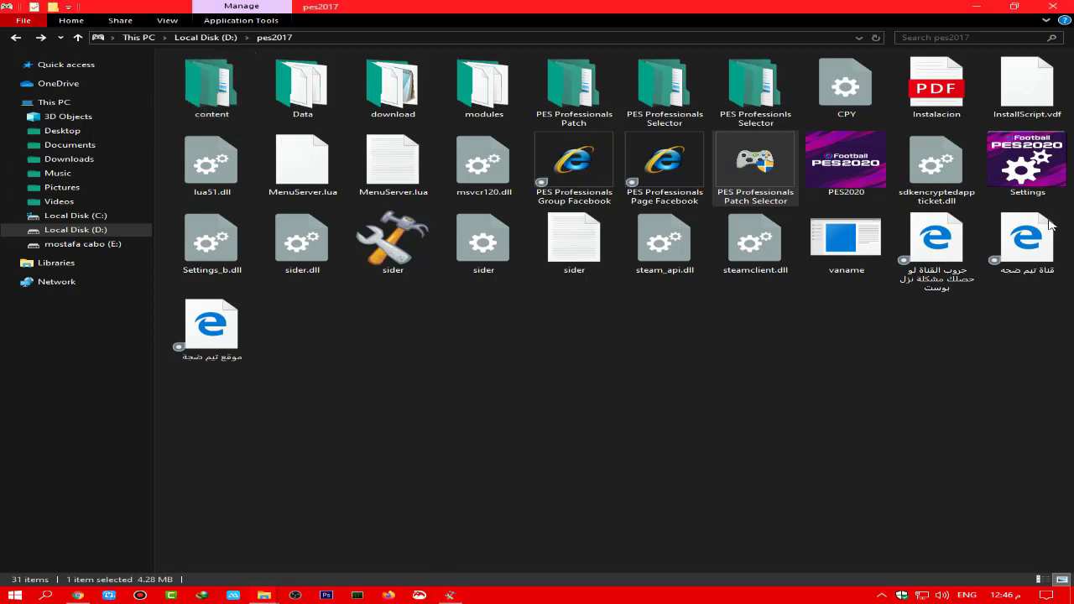
Launch the game with PES2020 from the pes2017 folder.
double_click(827, 186)
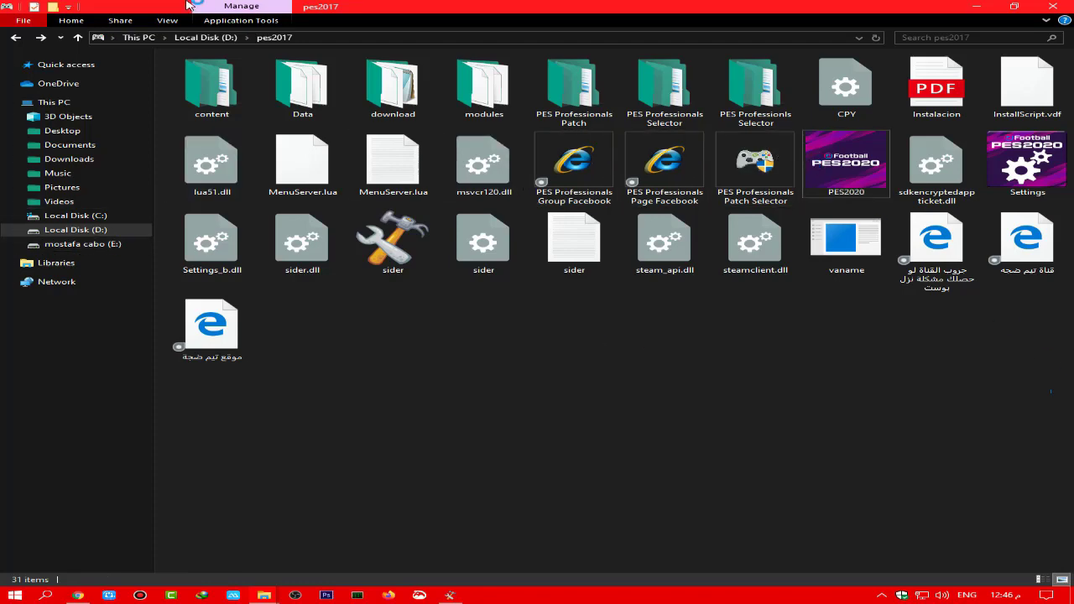
left_click_drag(1050, 393, 41, 39)
left_click(730, 492)
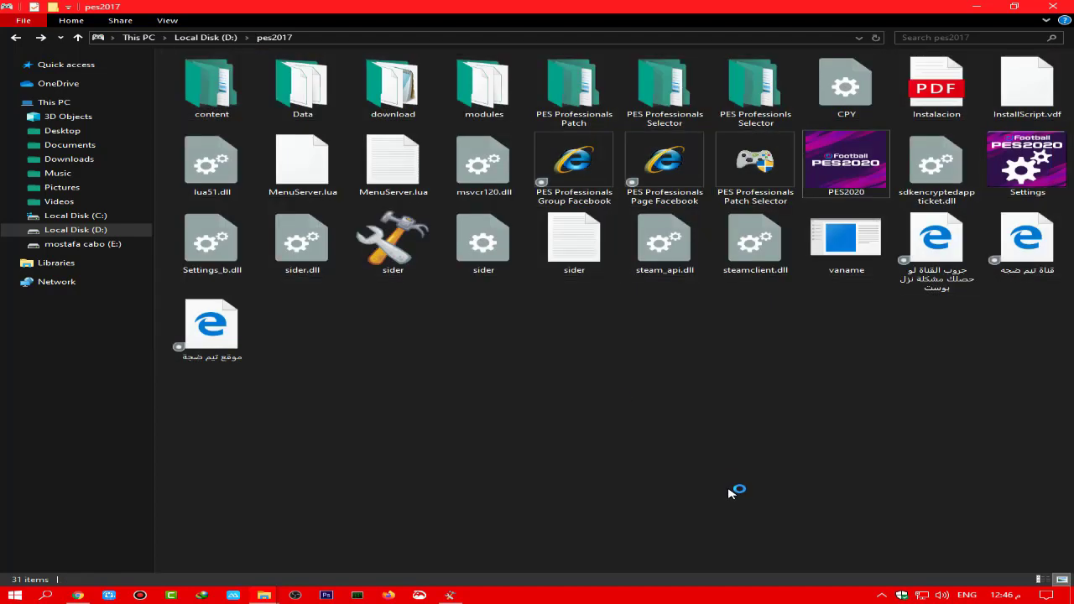